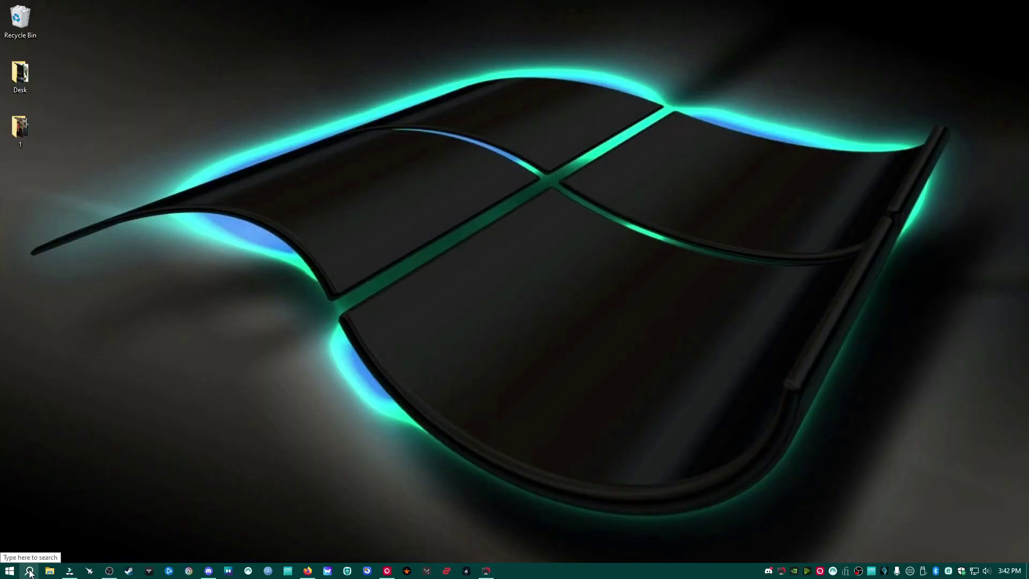
- Run the powercfg -duplicatescheme command in an administrator Command Prompt to add Ultimate Performance
left_click(30, 570)
type("c")
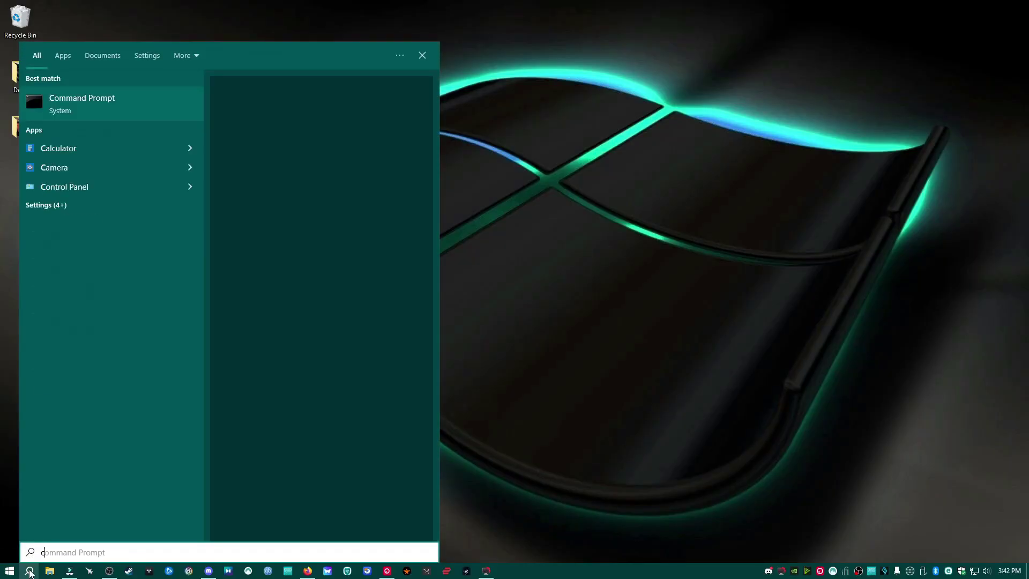
type("md")
left_click(289, 204)
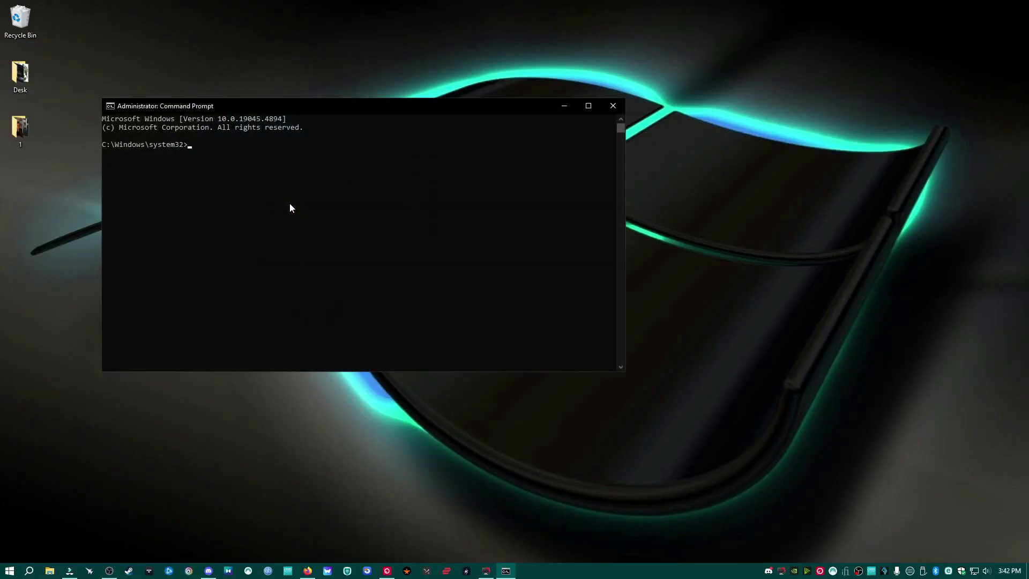
type("powercfg -duplicatescheme e9a42b02-d5df-448d-aa00-03f14749eb61")
key("Return")
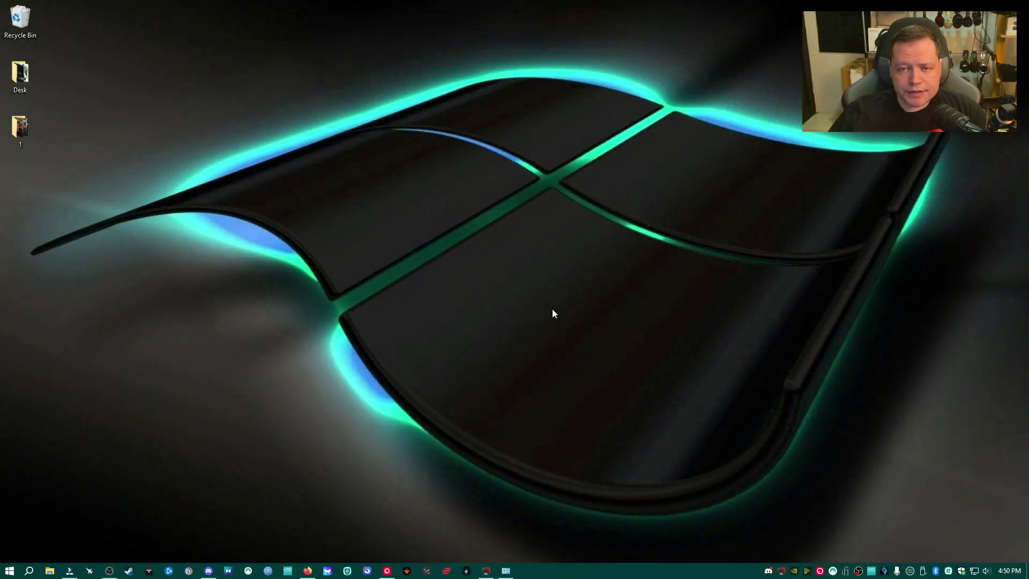
- Scroll the coderbag.com Quick CPU page down to its download buttons and release history table
left_click(308, 571)
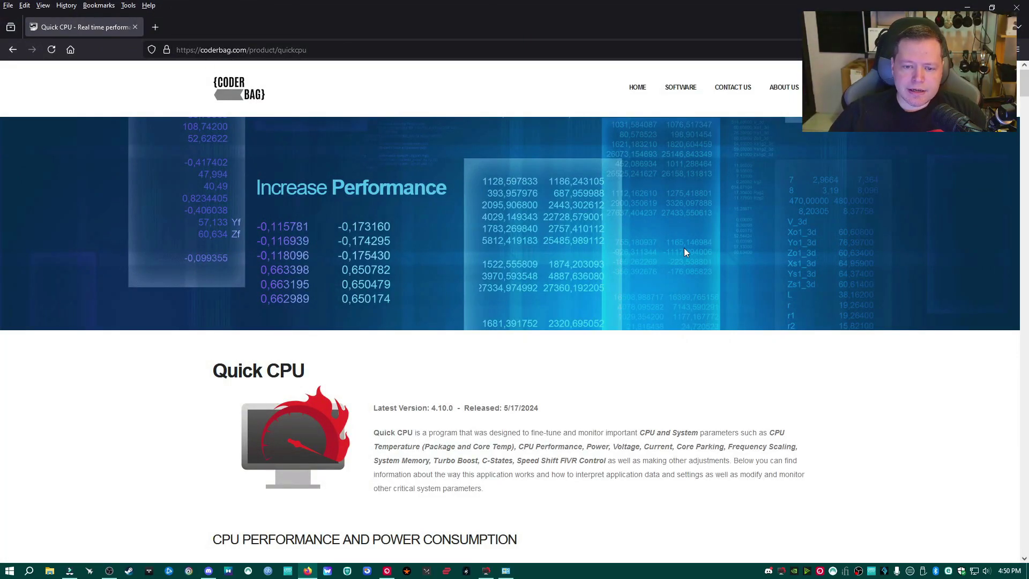
scroll(691, 252, "down", 4)
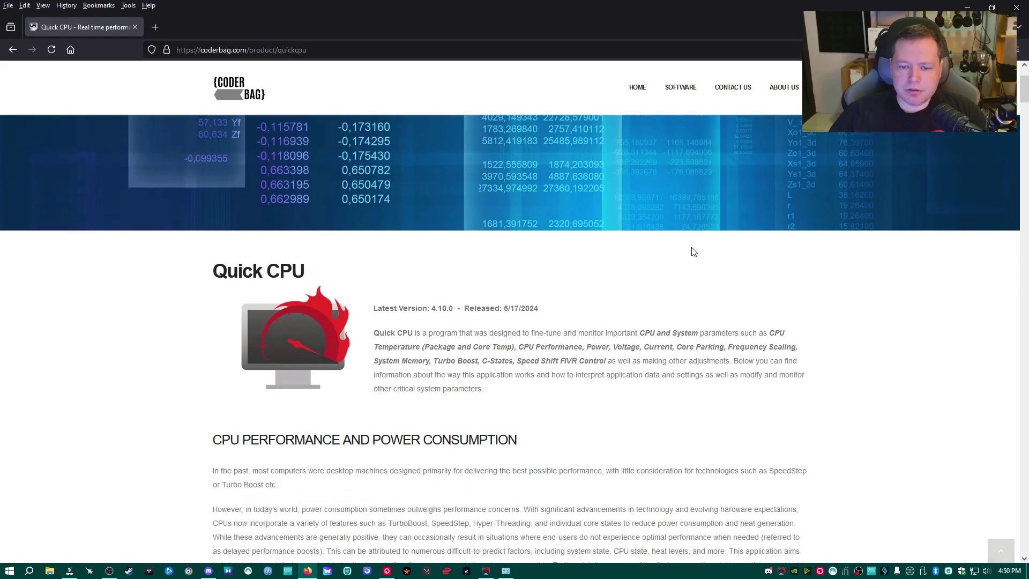
left_click_drag(1024, 101, 914, 476)
scroll(836, 428, "down", 2)
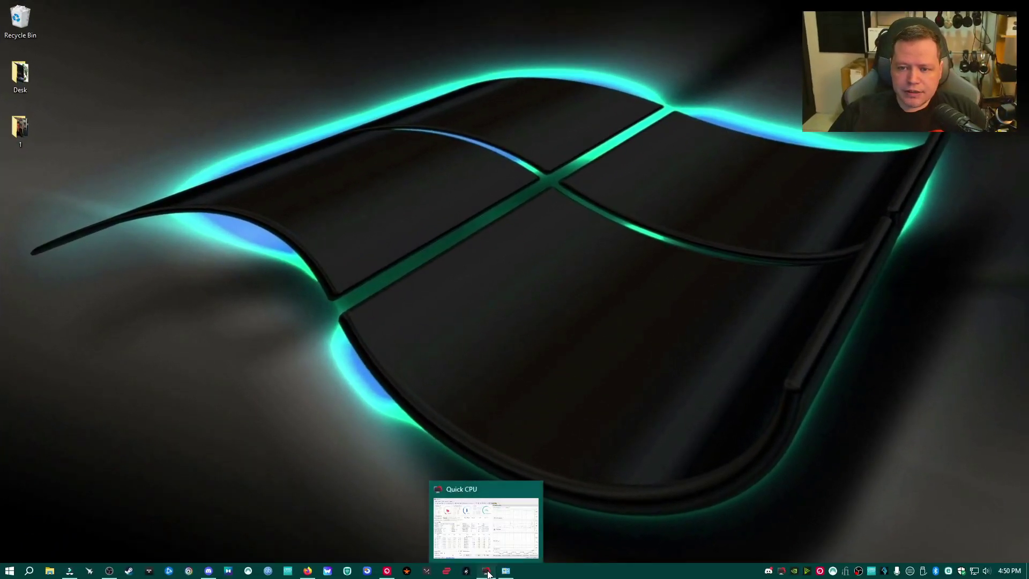
- Bring up Quick CPU's main window with Ryzen 5 5600X utilization, temperature and clock gauges
left_click(436, 543)
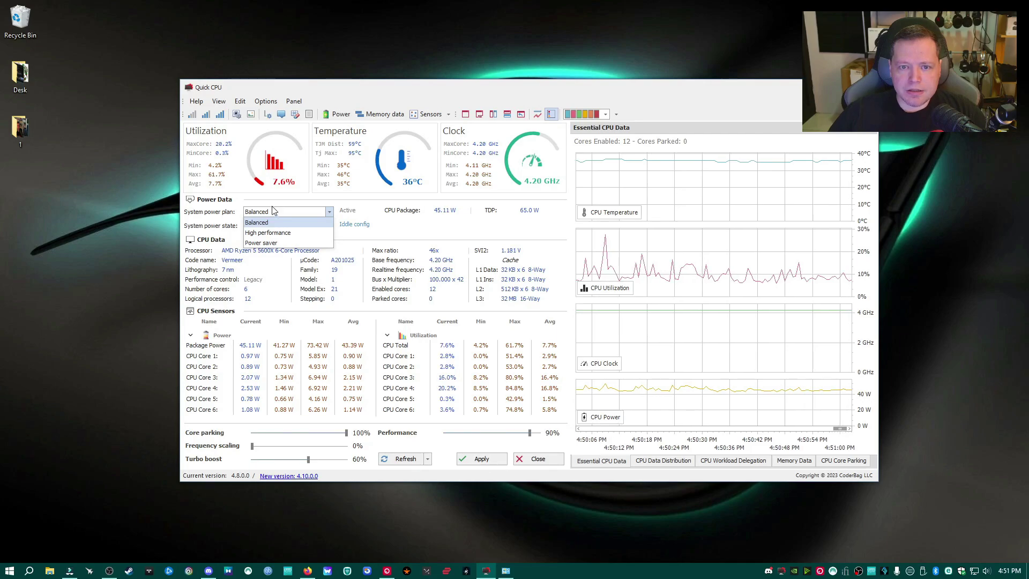
- Apply the Max performance preset and accept its changes, switching to the QuickCpuScheme plan
left_click(221, 116)
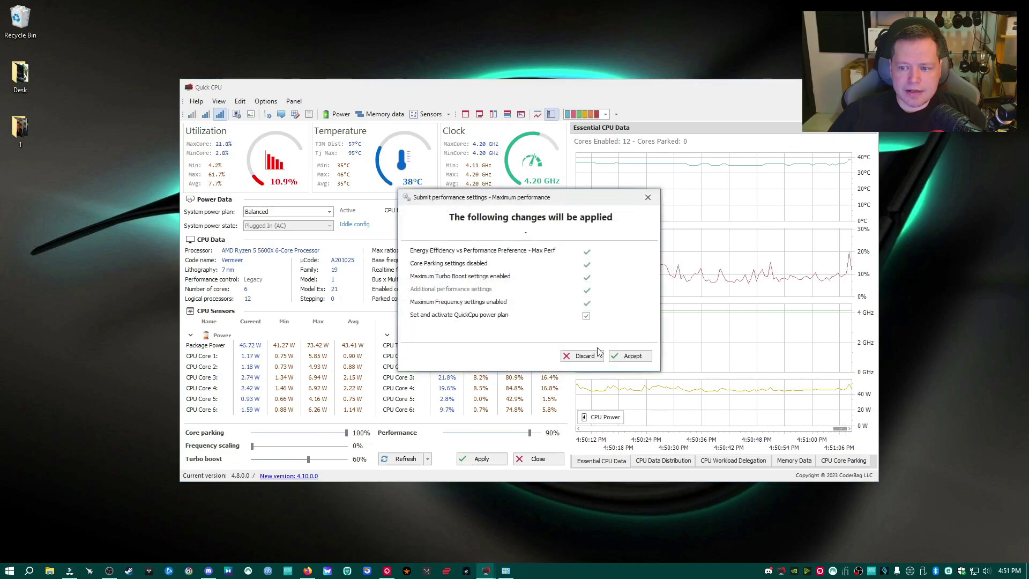
left_click(632, 356)
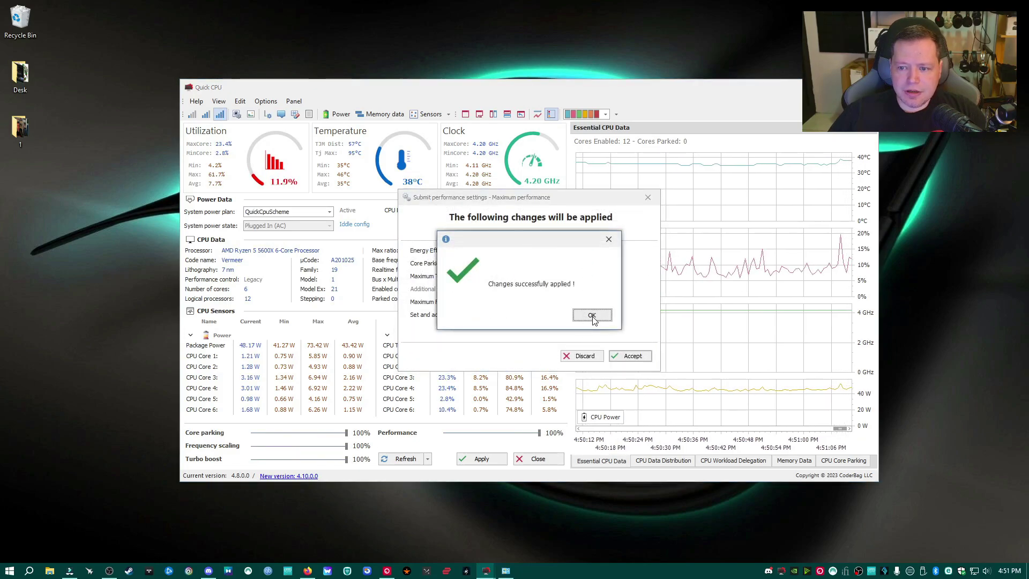
left_click(588, 315)
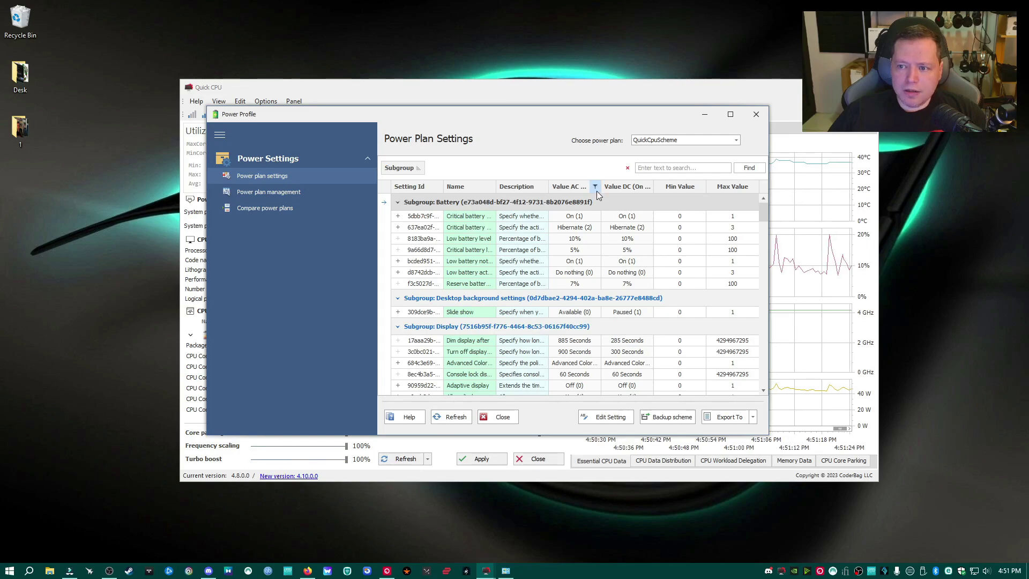
- View the High performance plan's settings, then the Power saver plan's settings
left_click(684, 140)
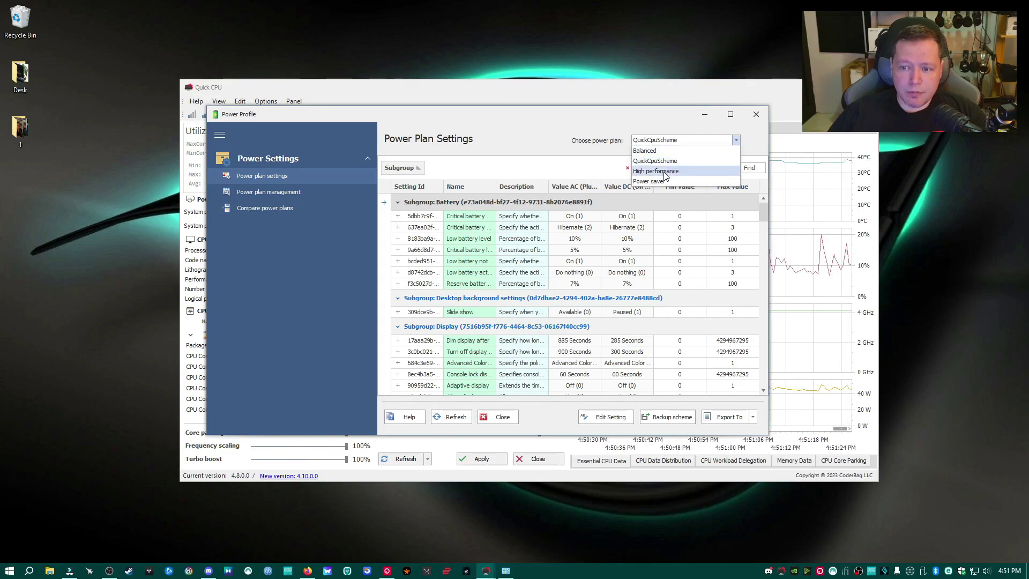
left_click(663, 172)
left_click(661, 141)
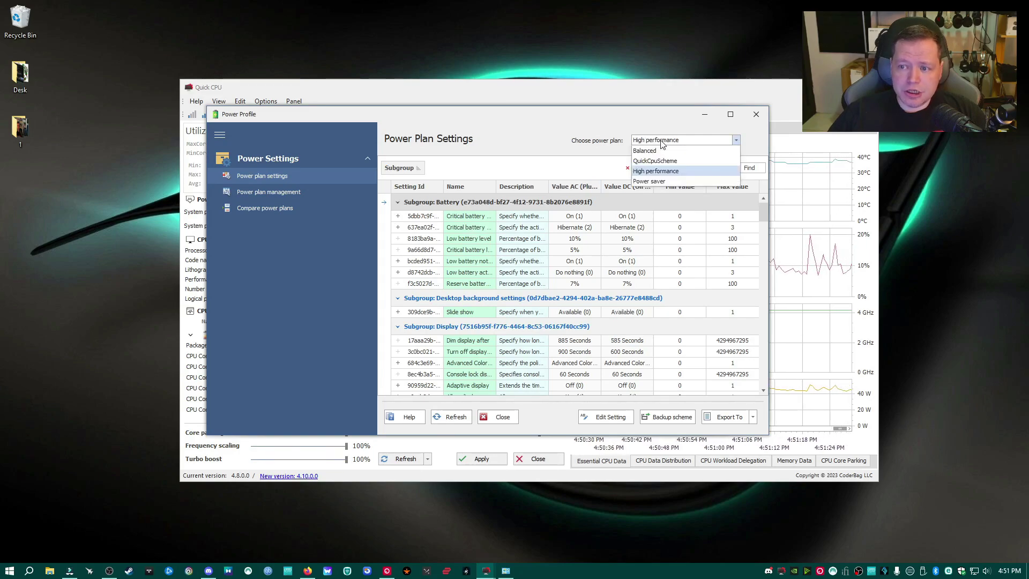
left_click(649, 182)
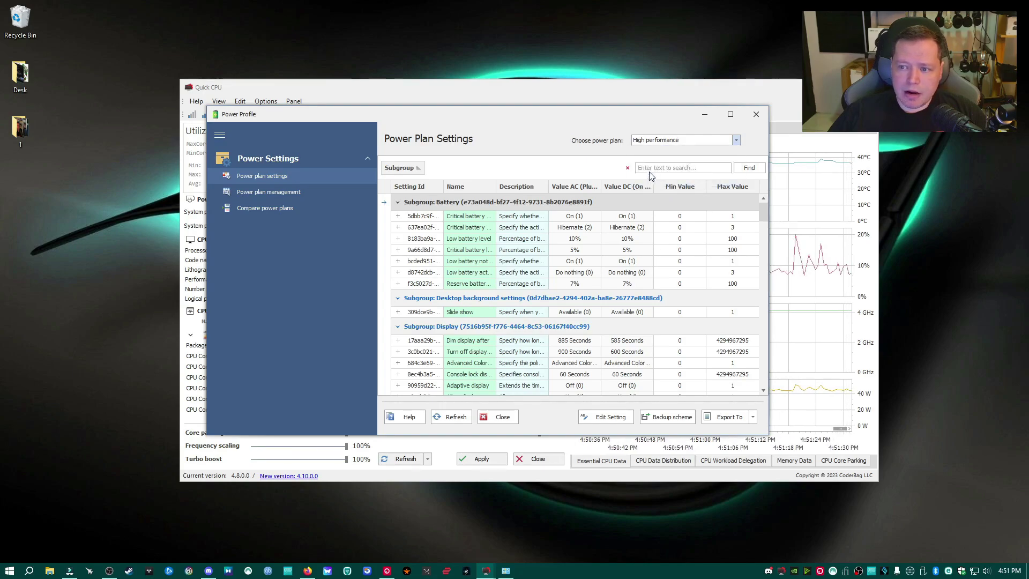
left_click(661, 142)
left_click(579, 259)
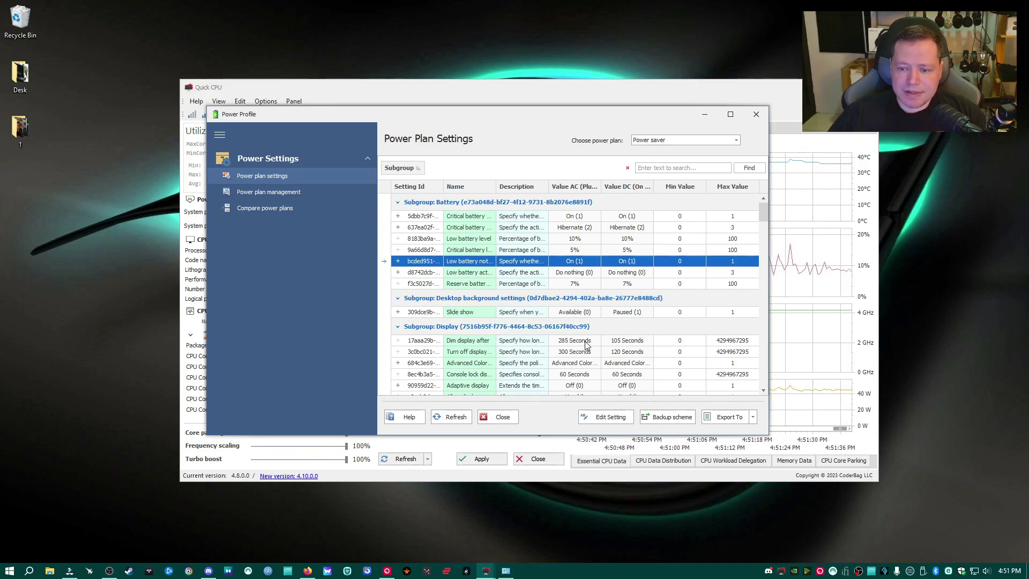
- Scroll the Power saver settings, then show High performance again (885 s dimming, 900 s turn-off)
scroll(587, 346, "down", 5)
scroll(507, 326, "down", 6)
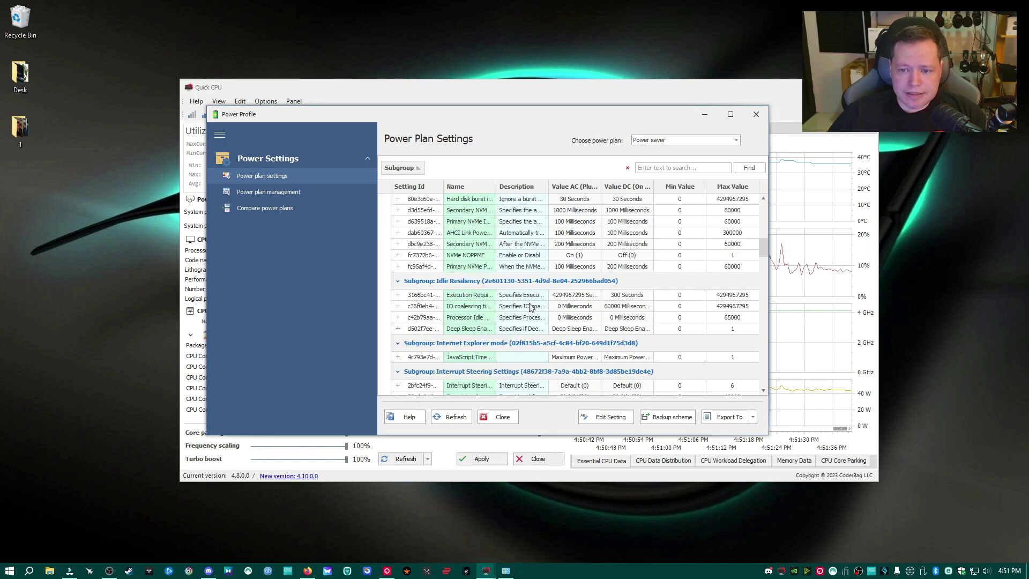
scroll(514, 328, "down", 3)
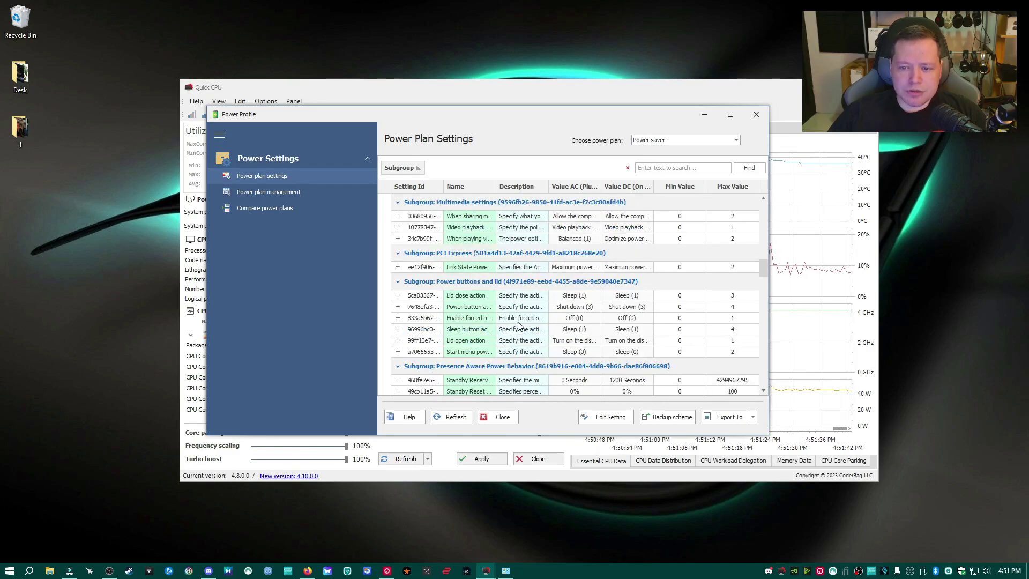
scroll(606, 248, "up", 10)
scroll(606, 248, "up", 5)
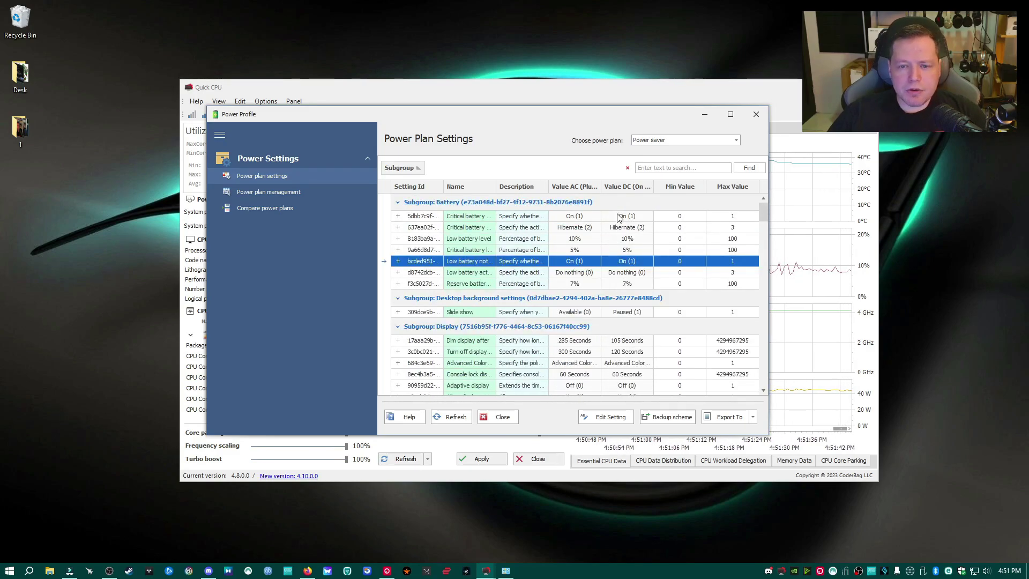
left_click(665, 141)
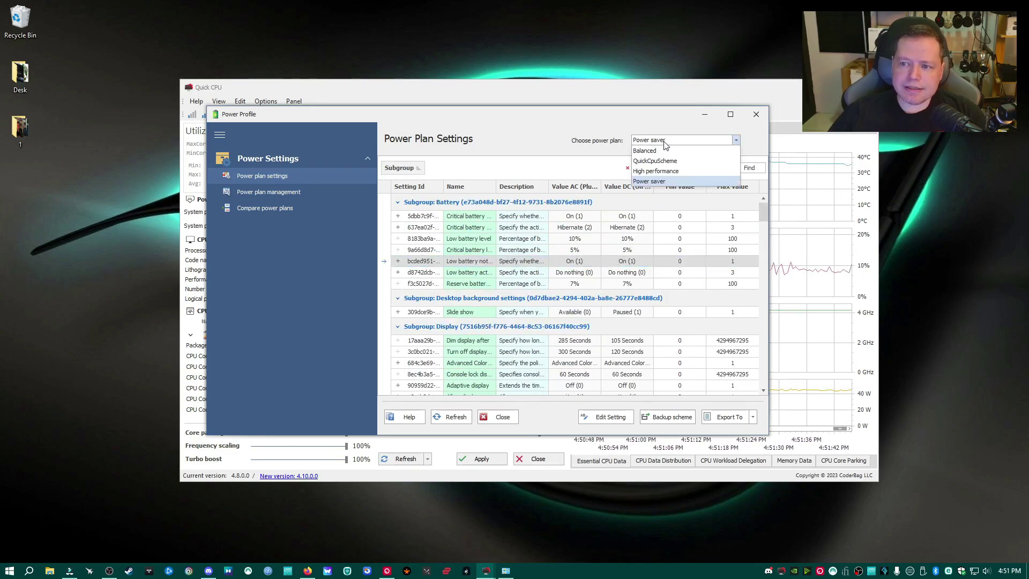
left_click(648, 172)
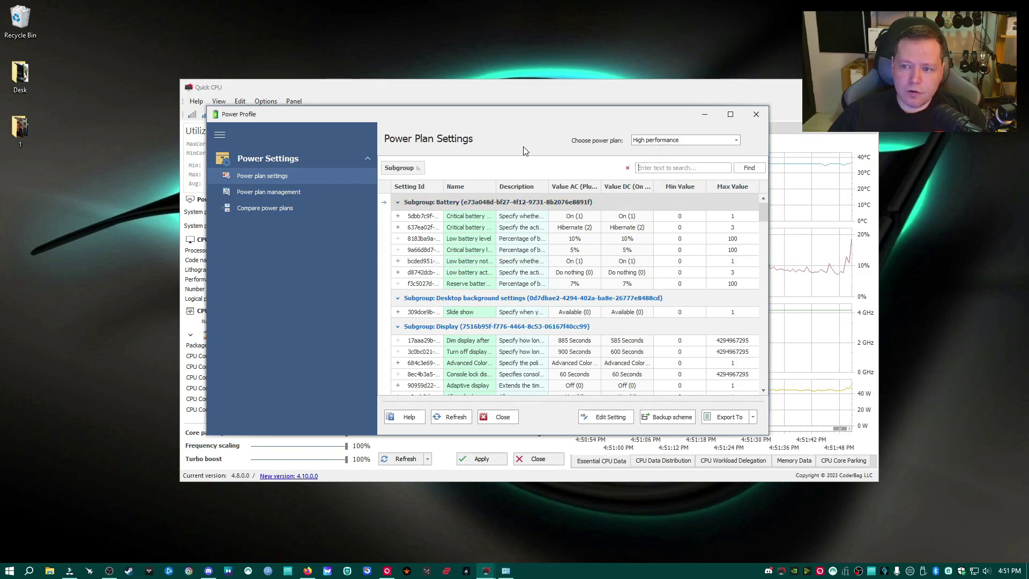
- Compare QuickCpuScheme against Balanced, showing only the settings that differ
left_click(270, 209)
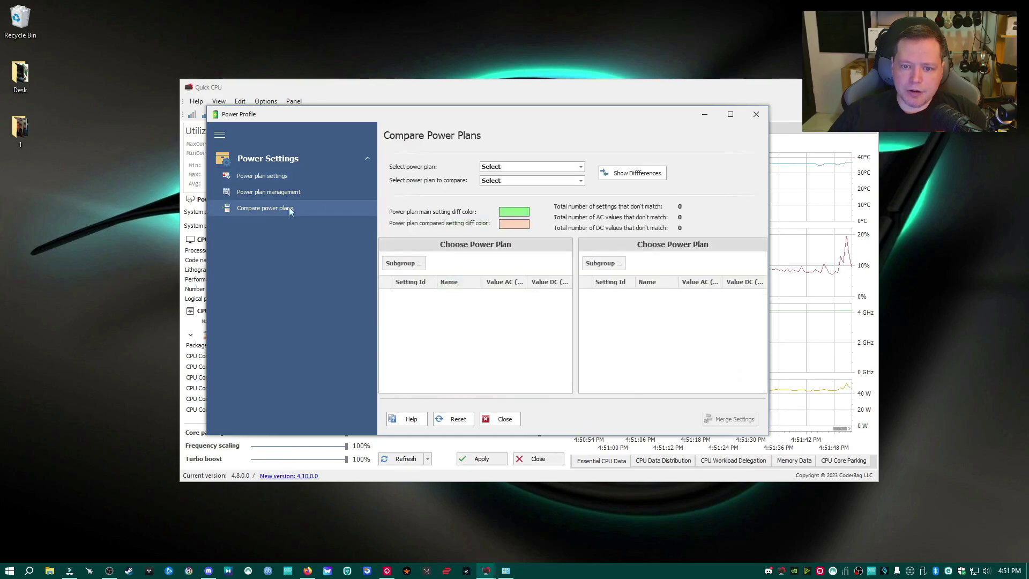
left_click(565, 167)
left_click(531, 208)
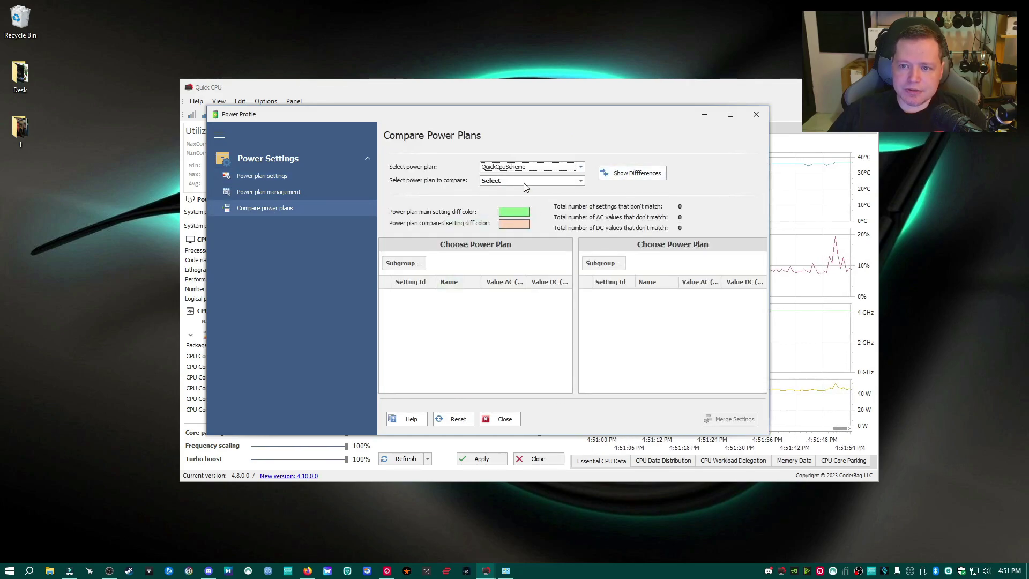
left_click(525, 186)
left_click(519, 191)
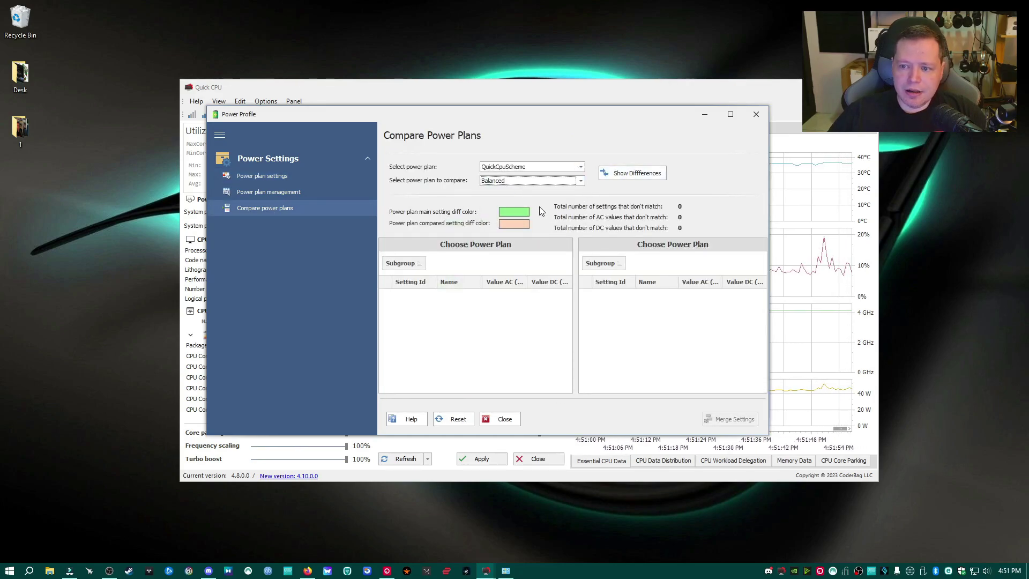
left_click(651, 176)
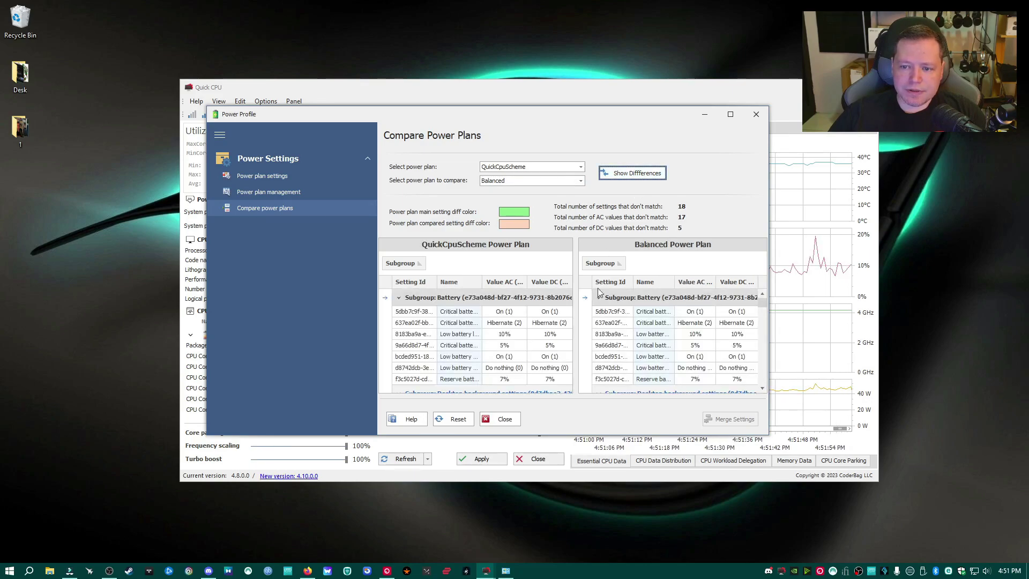
- Scroll the comparison to Processor power management, where the plans differ: 100% versus 10%
scroll(649, 312, "down", 2)
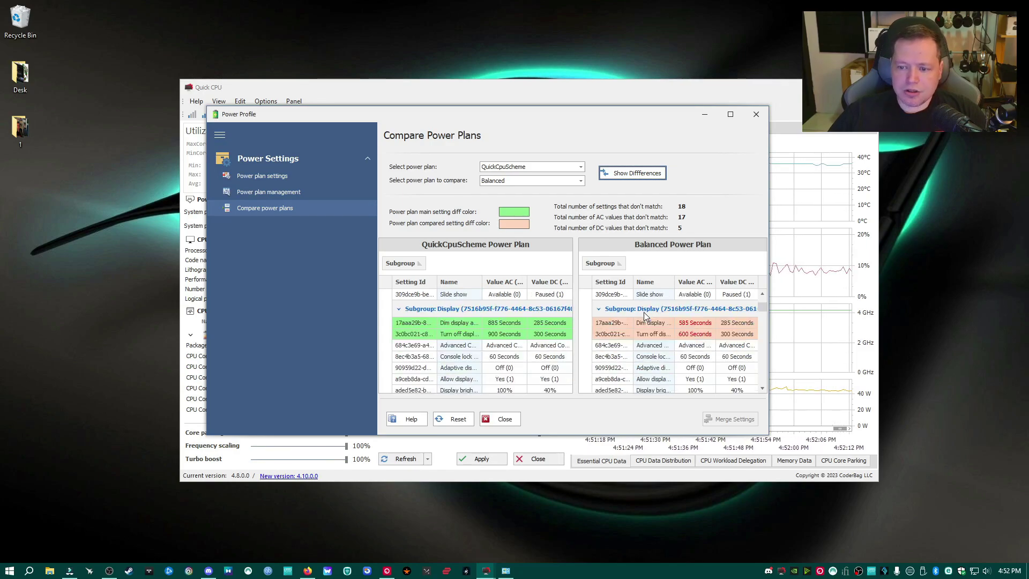
scroll(686, 365, "down", 5)
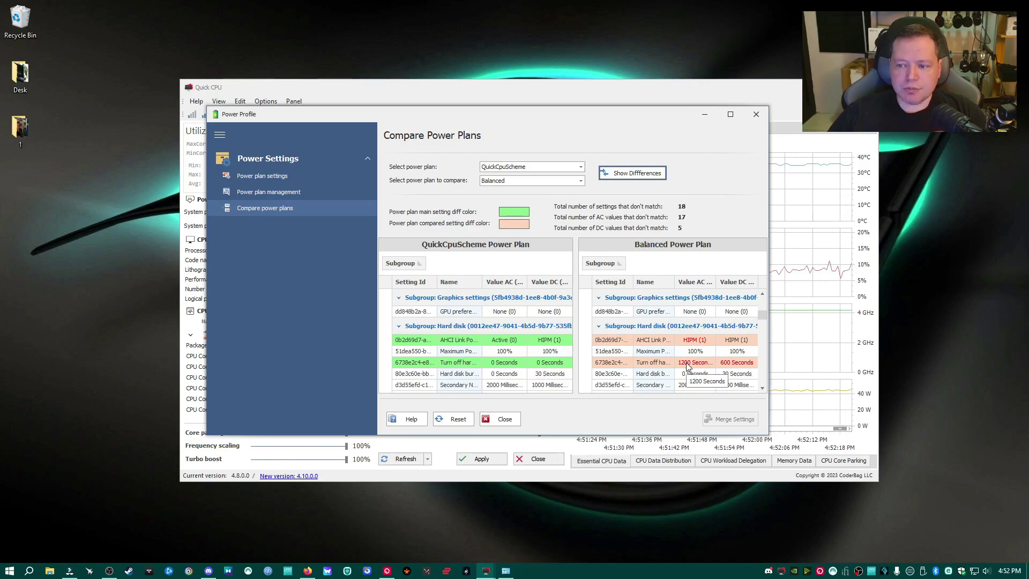
scroll(689, 364, "down", 3)
scroll(689, 364, "down", 5)
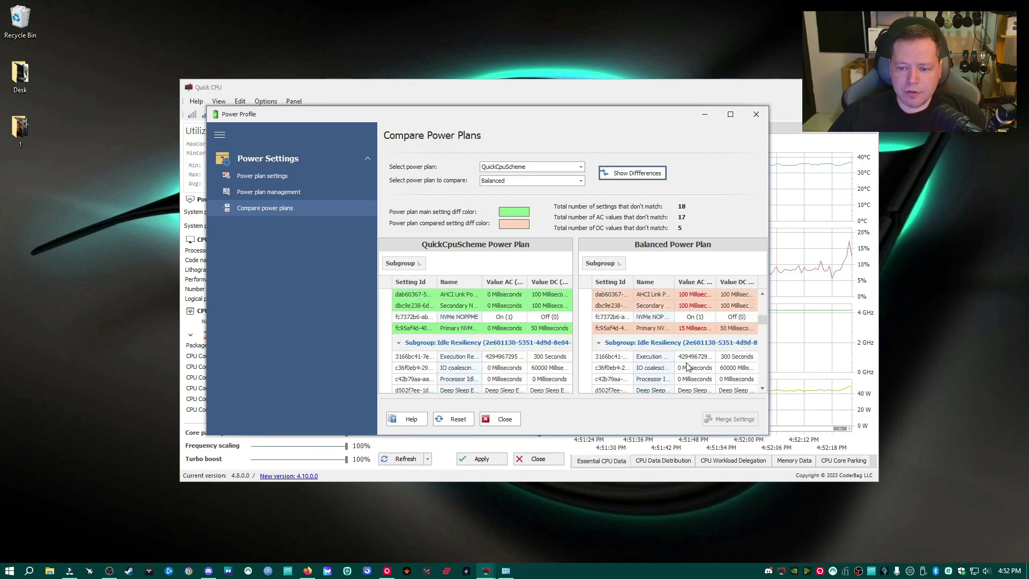
scroll(687, 363, "down", 5)
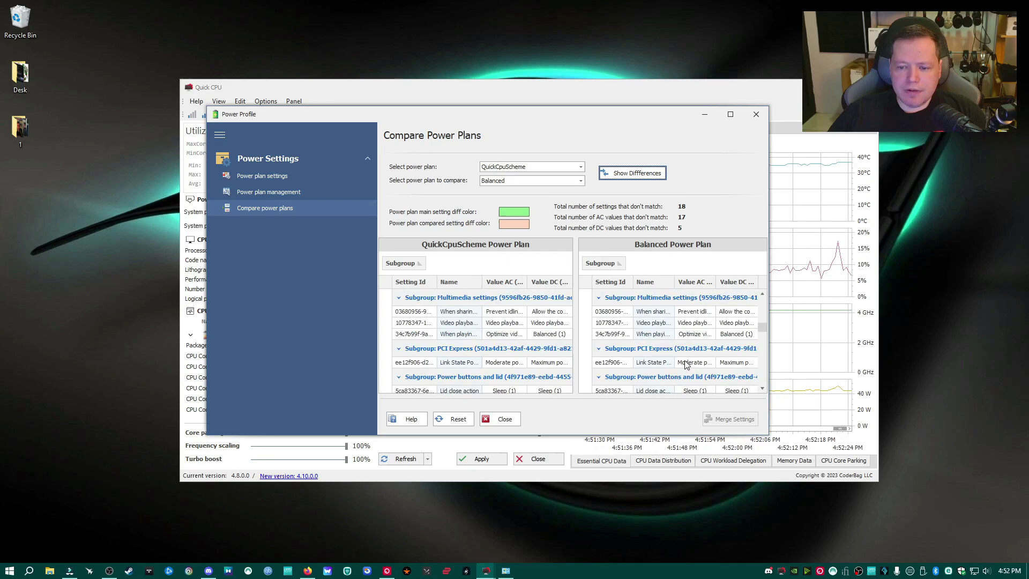
scroll(465, 329, "up", 4)
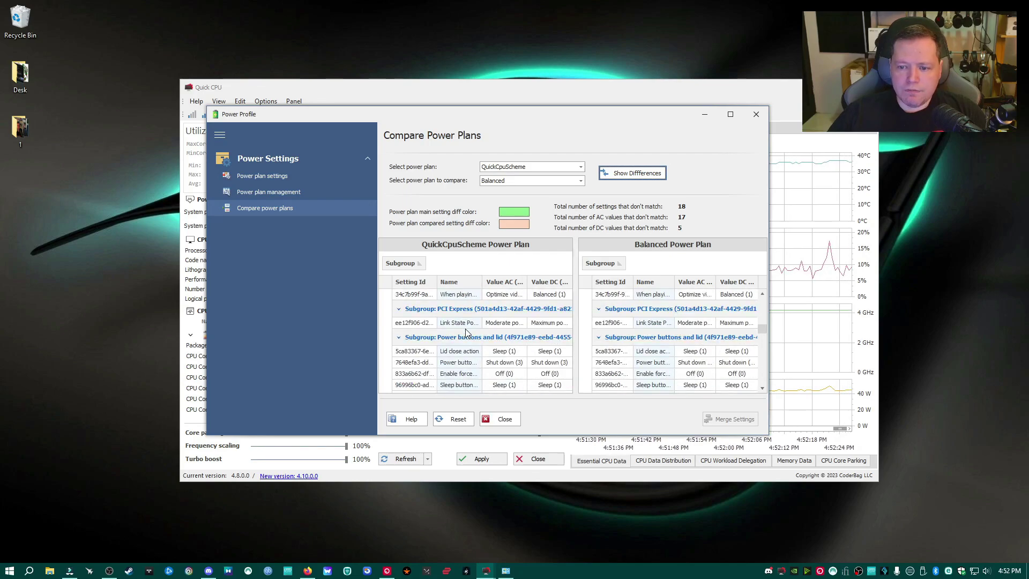
scroll(465, 356, "down", 1)
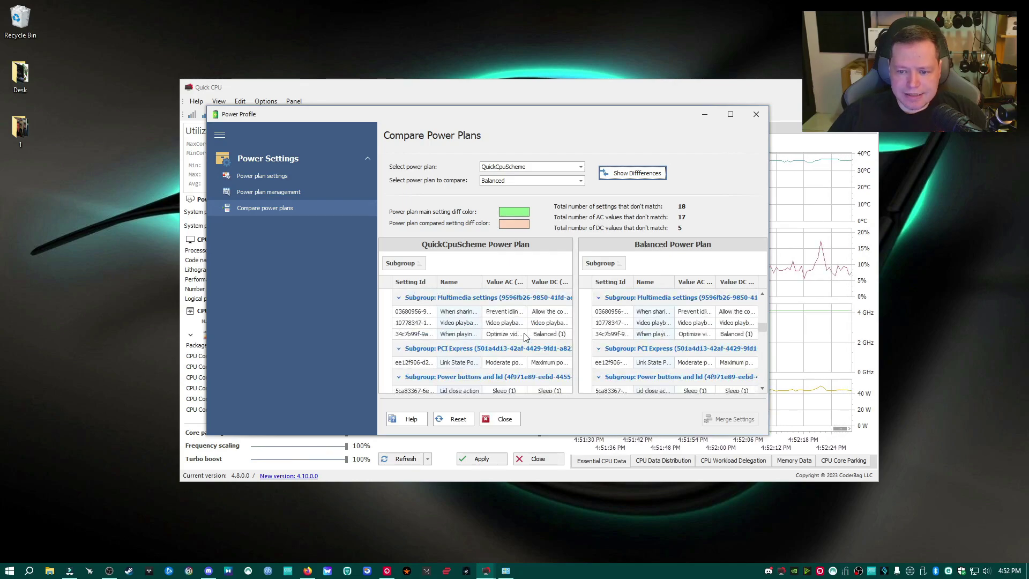
scroll(525, 336, "down", 4)
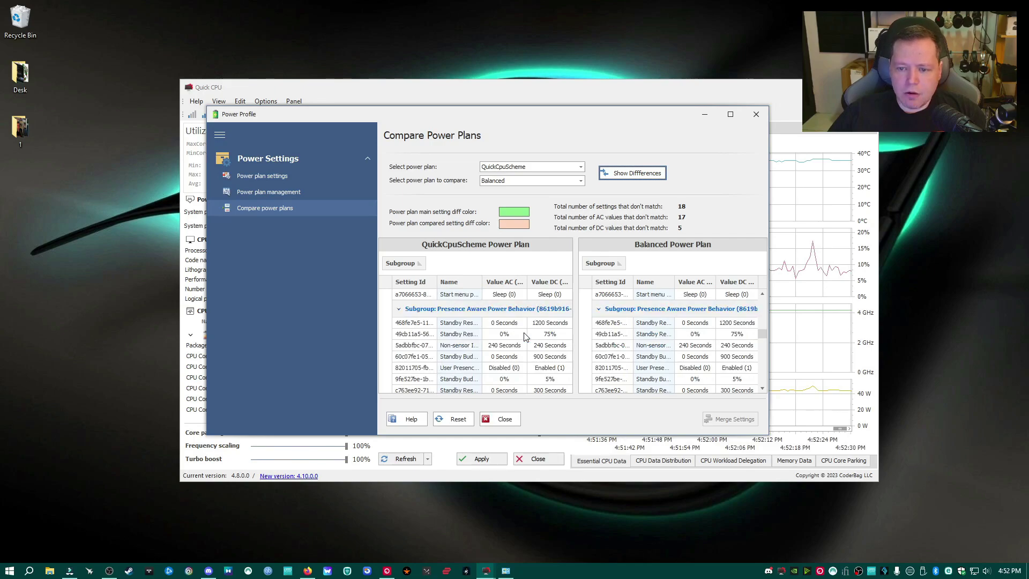
scroll(524, 336, "down", 3)
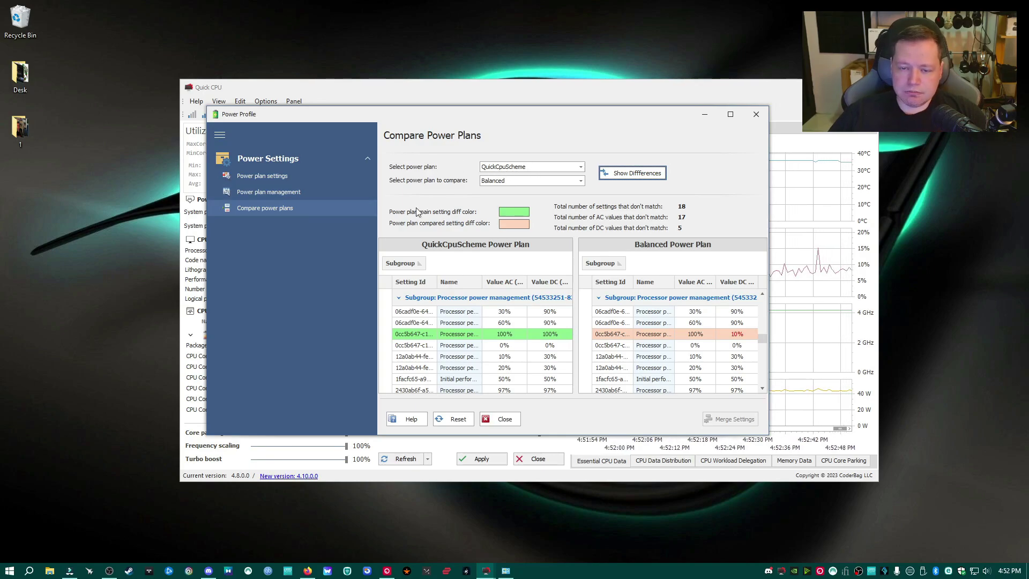
- Select the QuickCpuScheme plan in the Power Plan Management list
left_click(265, 194)
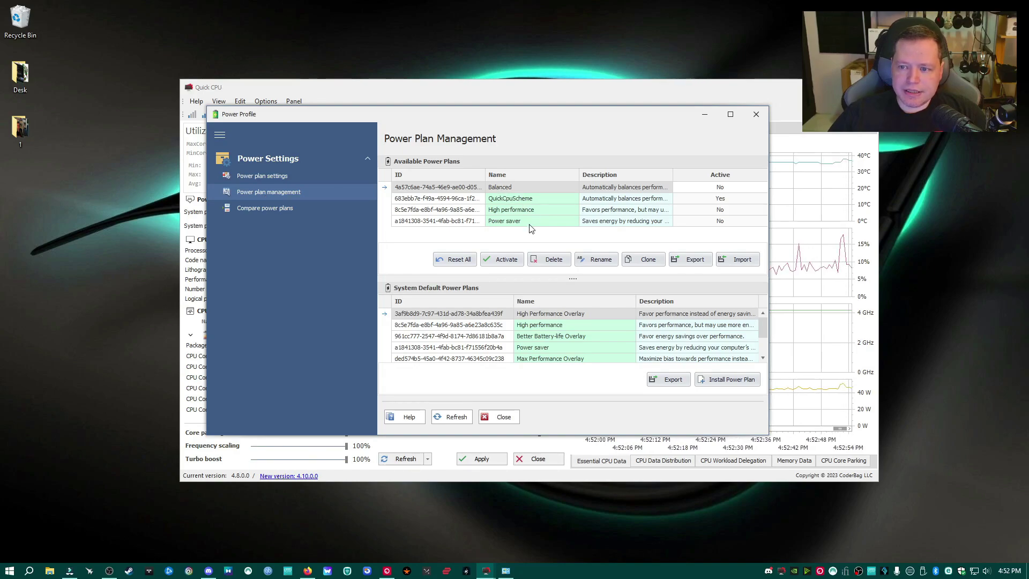
left_click(505, 192)
left_click(505, 199)
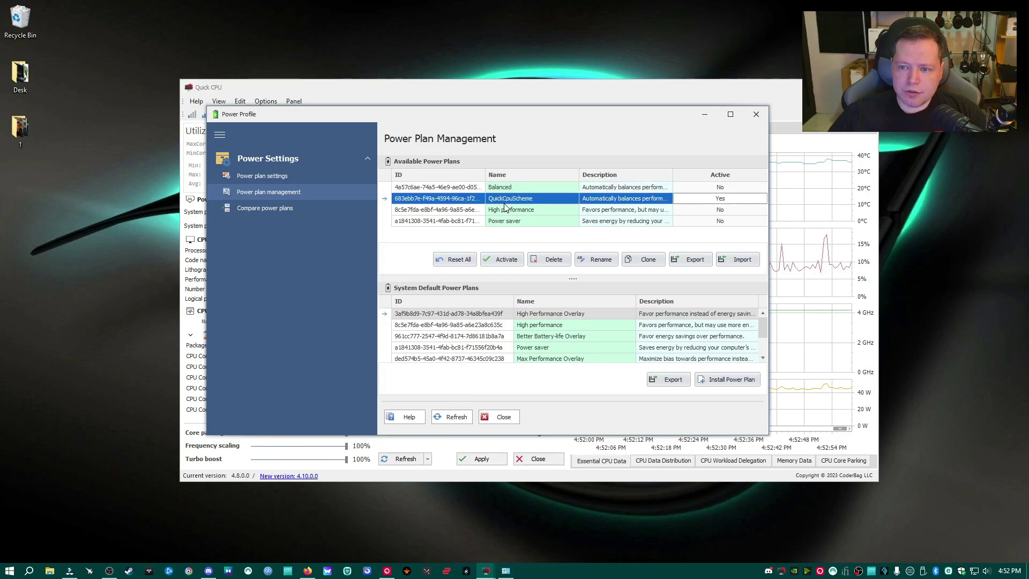
left_click(505, 209)
left_click(505, 221)
left_click(513, 200)
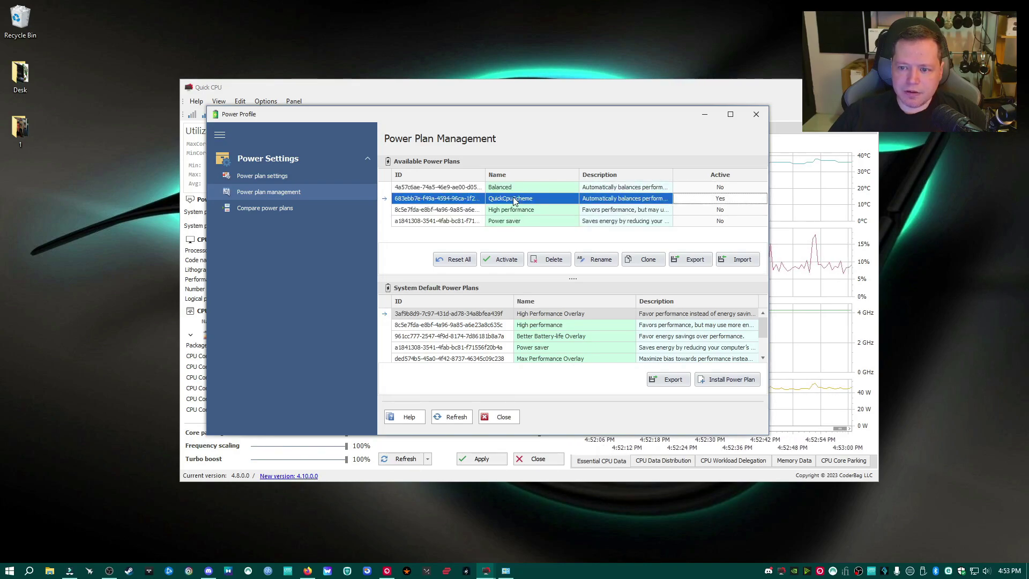
- Rename QuickCpuScheme to 'Ultimate Performance' and save
left_click(589, 263)
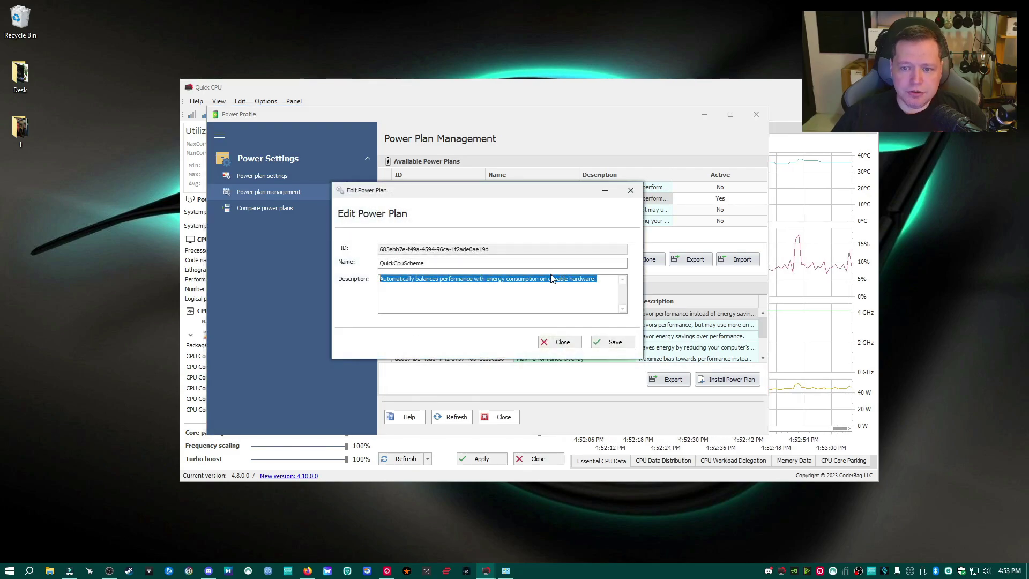
left_click_drag(473, 263, 362, 263)
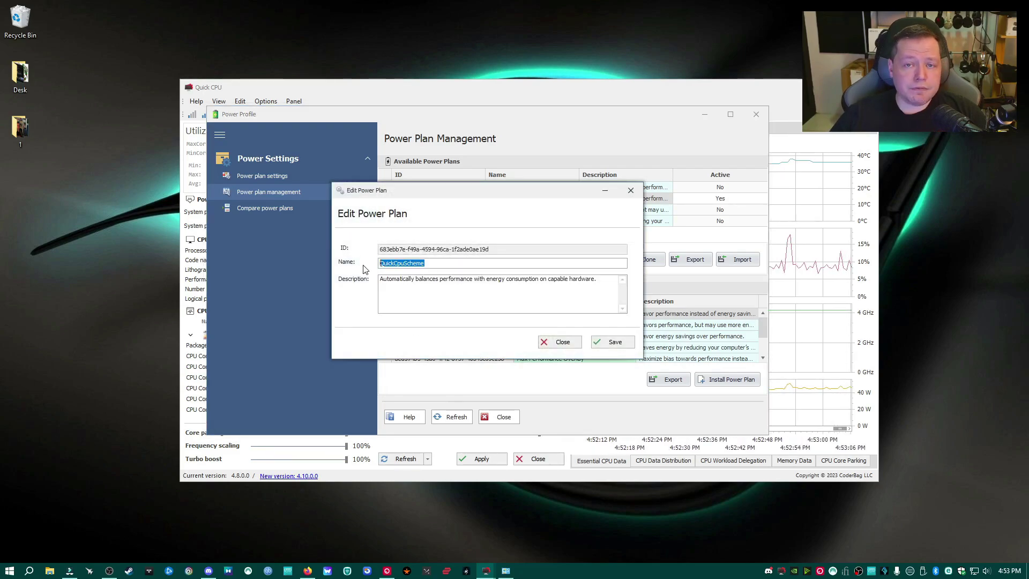
type("Ulti")
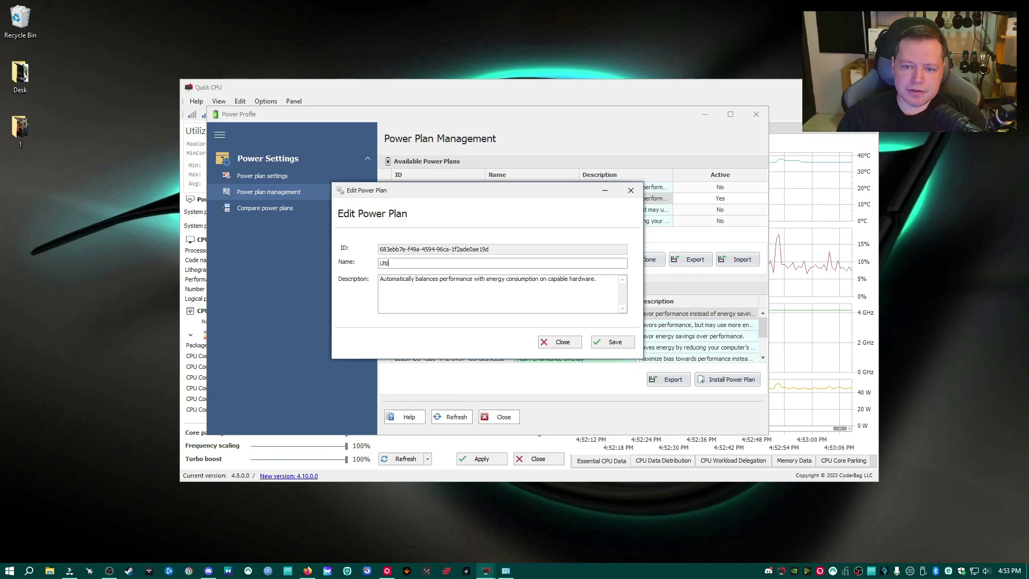
type("mate Perfo")
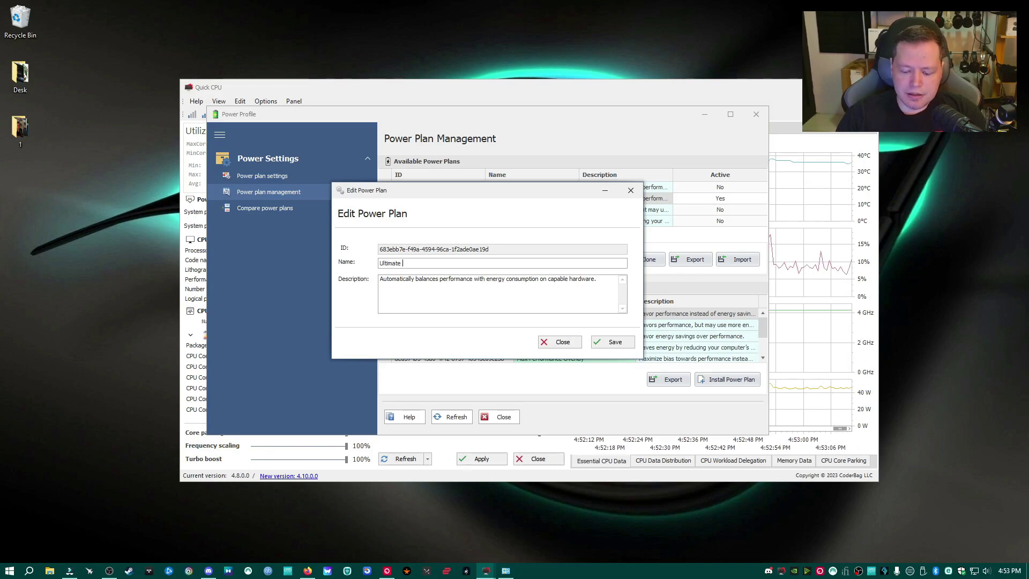
type("rman c")
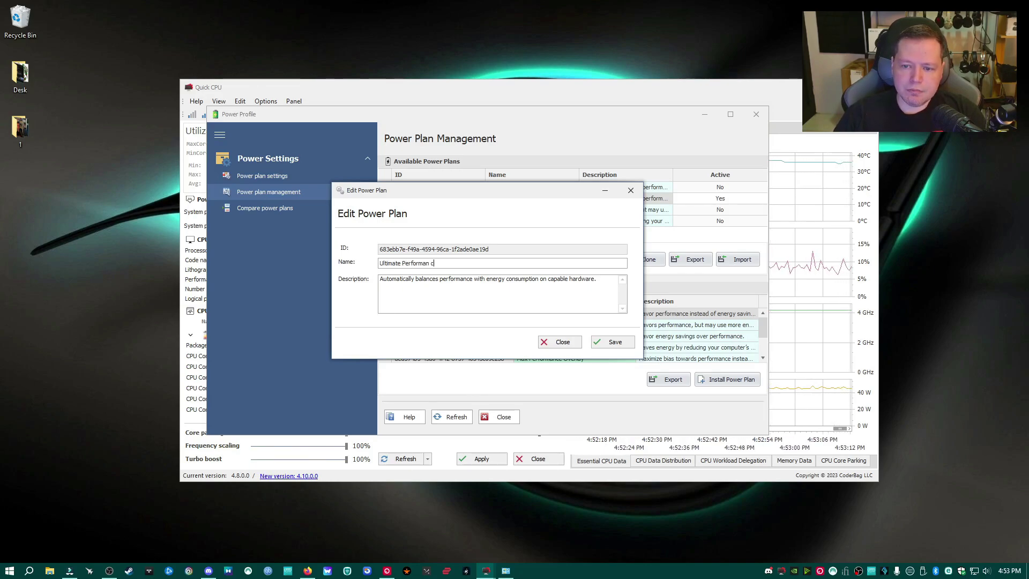
key("BackSpace")
key("BackSpace")
type("ce")
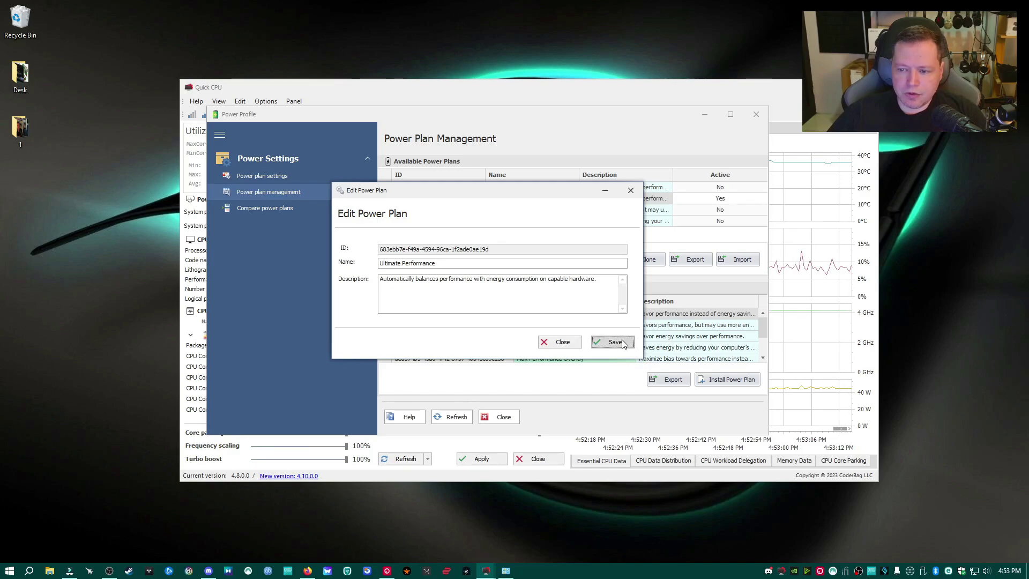
left_click(616, 342)
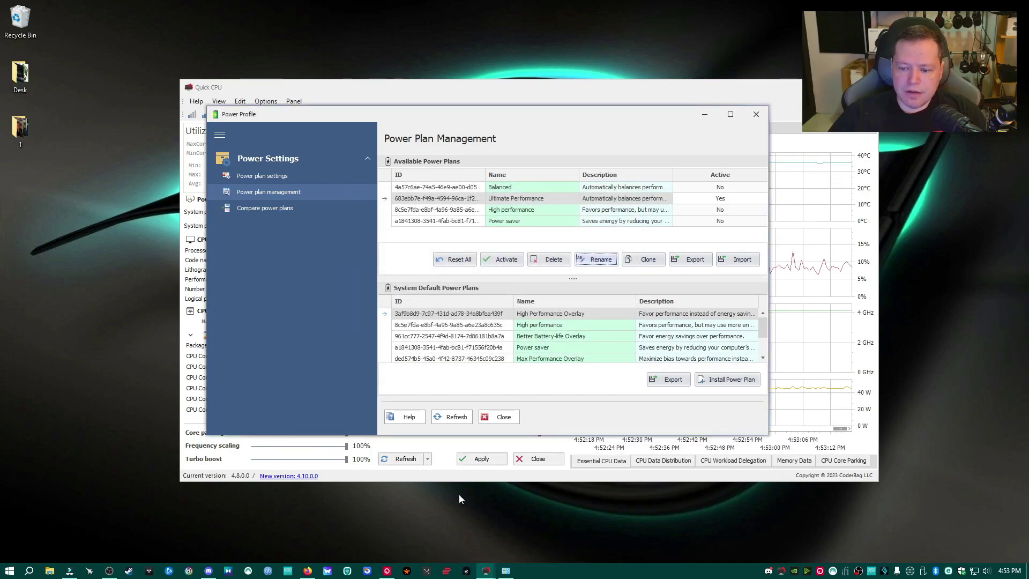
right_click(506, 570)
left_click(482, 551)
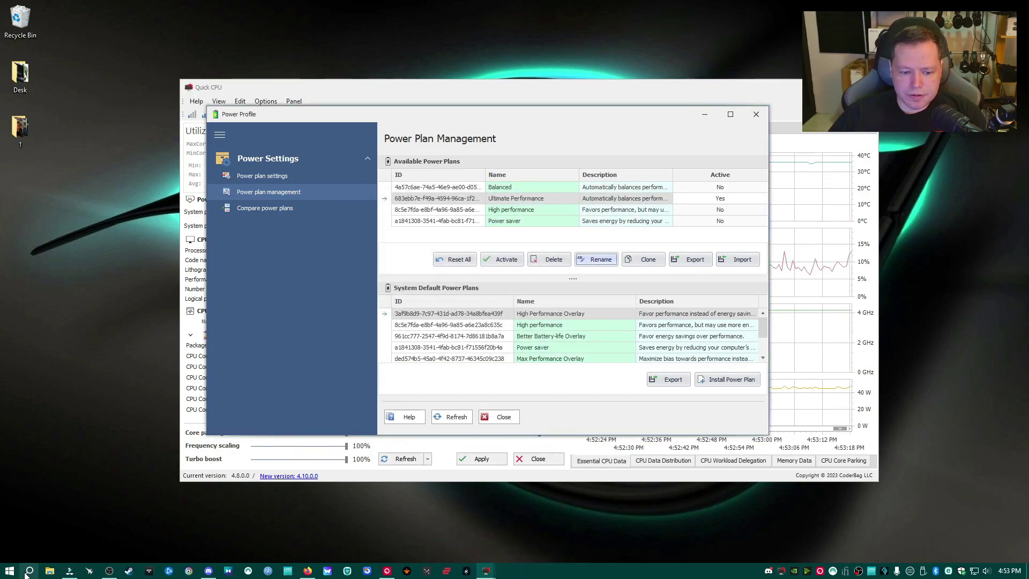
left_click(26, 572)
type("power")
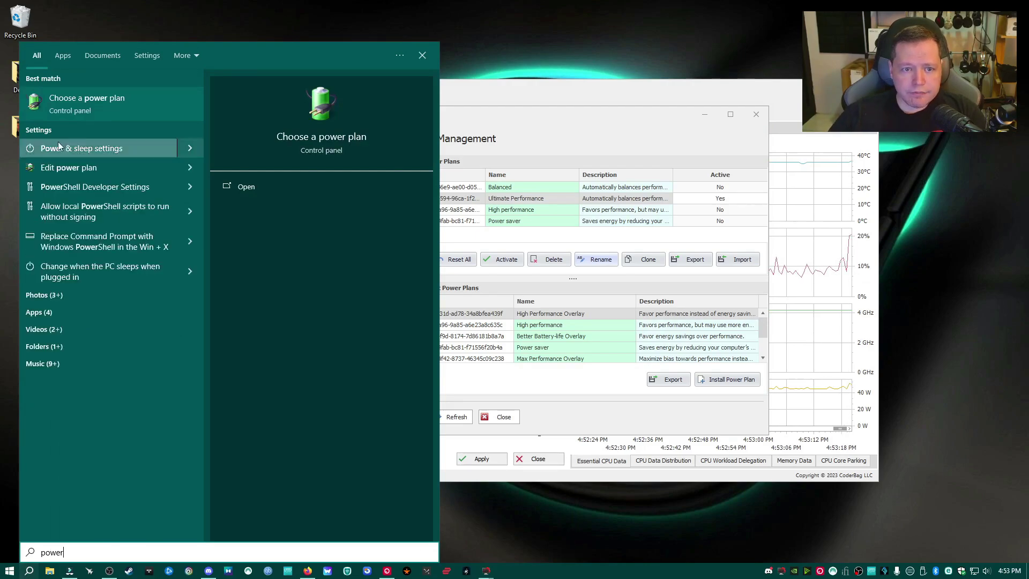
left_click(89, 102)
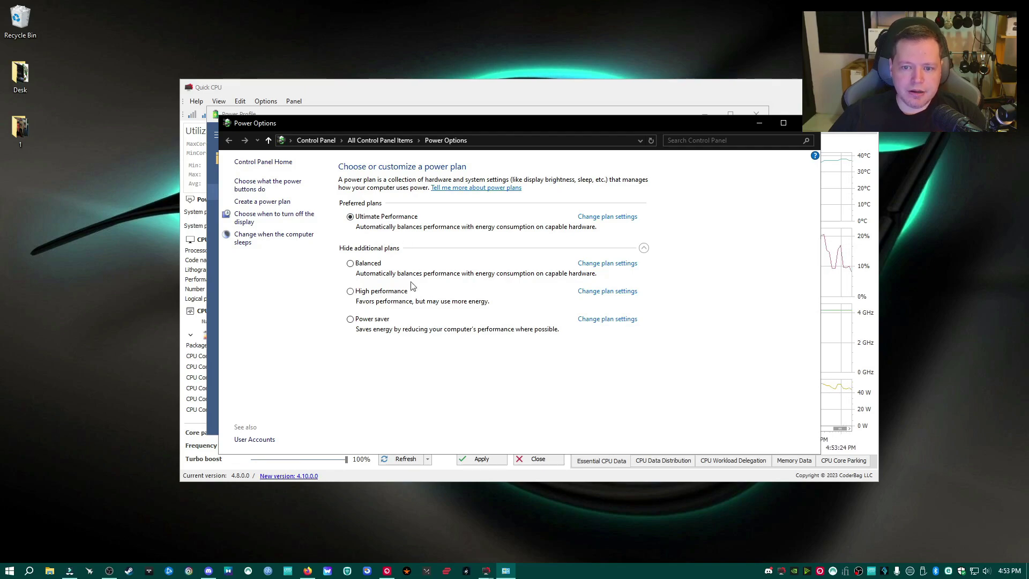
left_click(644, 248)
left_click(645, 249)
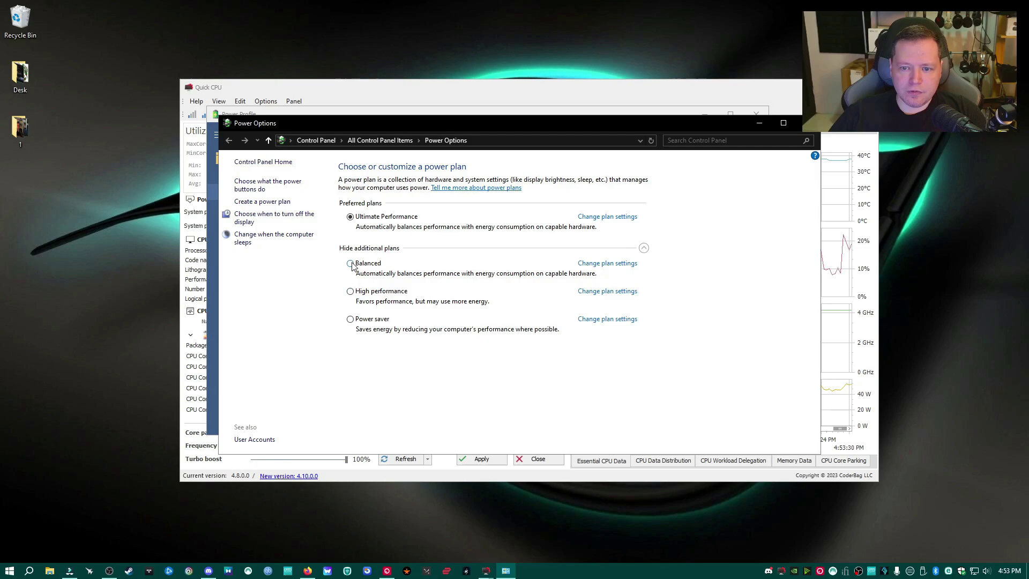
key("alt+F4")
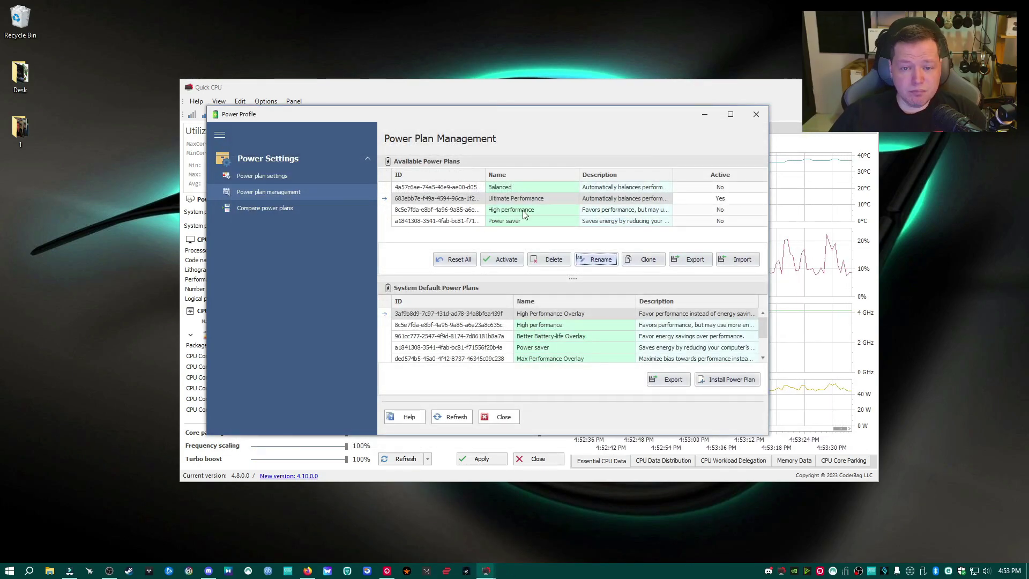
- Close the Power Profile window and set Ultimate Performance as the active system power plan
left_click(756, 114)
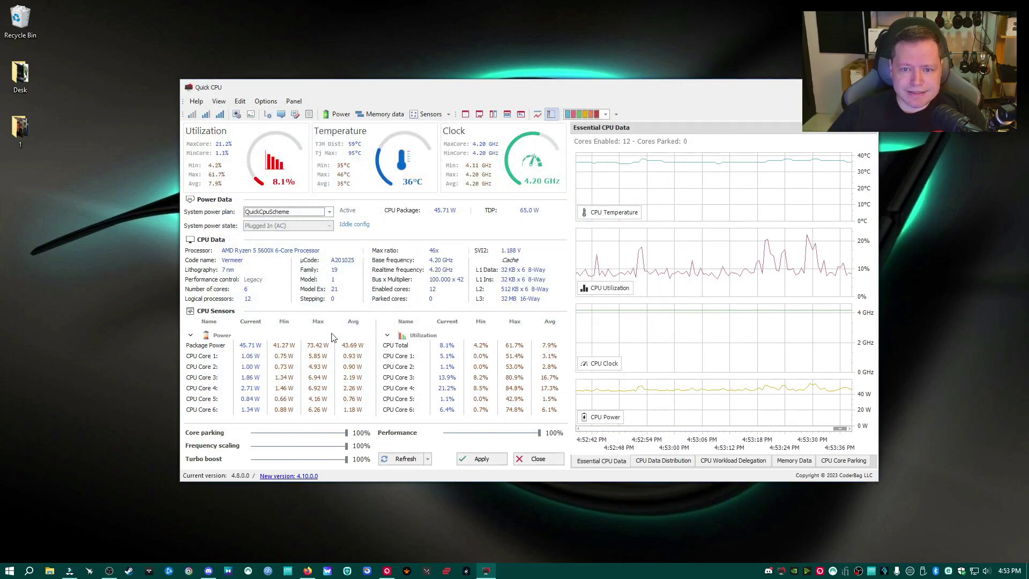
left_click(299, 213)
left_click(288, 234)
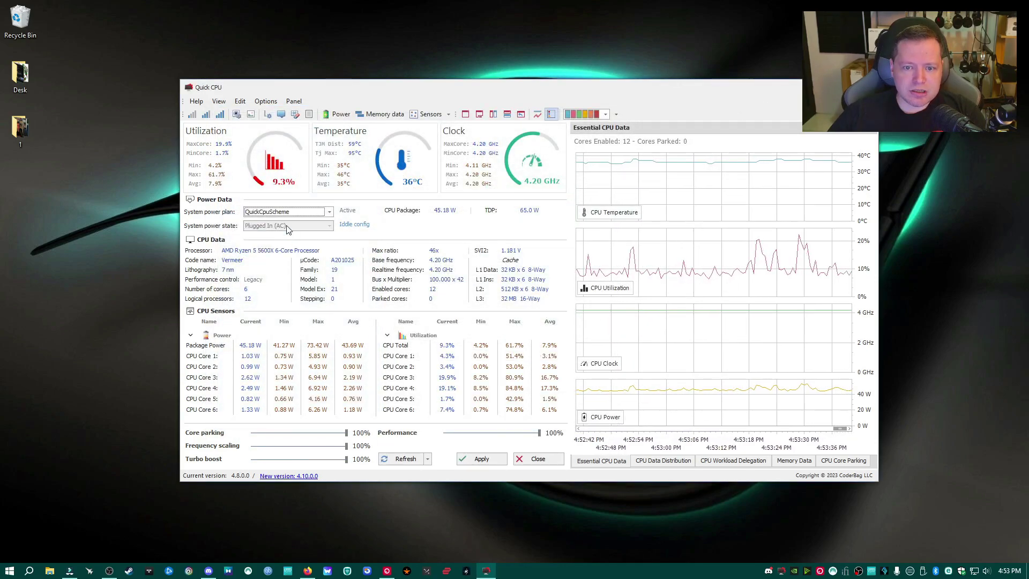
left_click(281, 214)
left_click(272, 242)
left_click(276, 213)
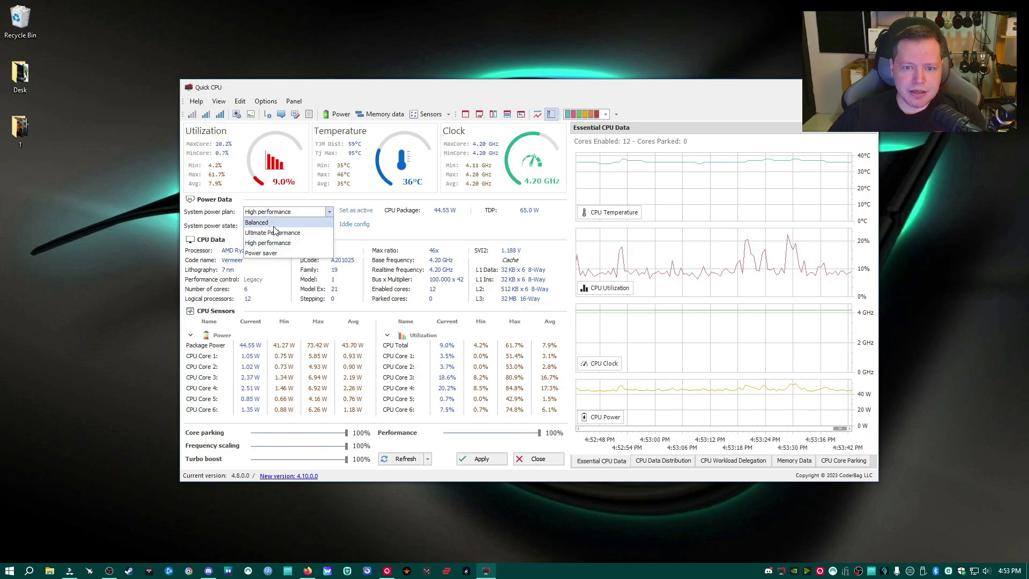
left_click(273, 234)
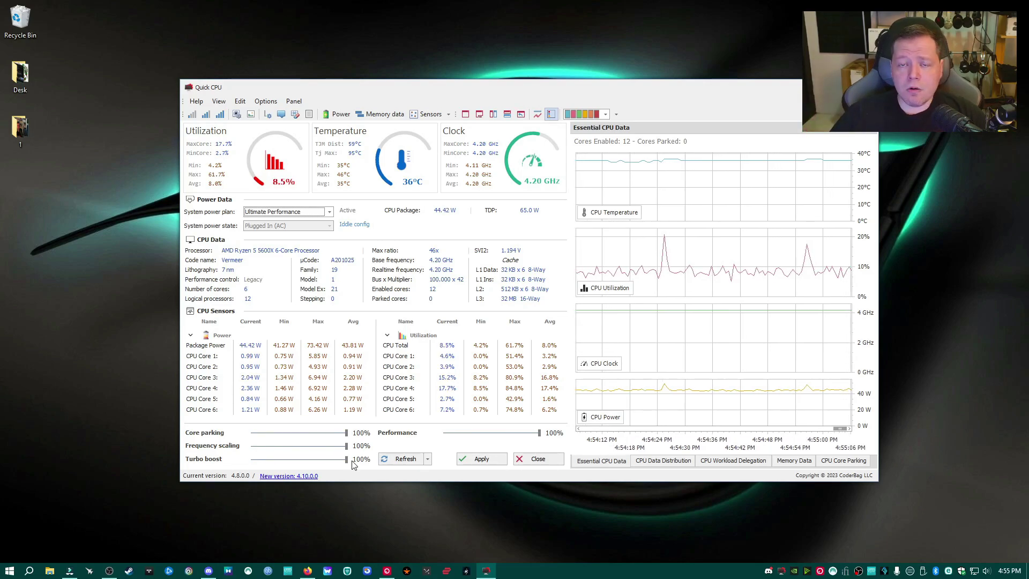
- Test Performance at 60% then back to 100%, and Turbo boost at 51% then 60%
left_click(501, 436)
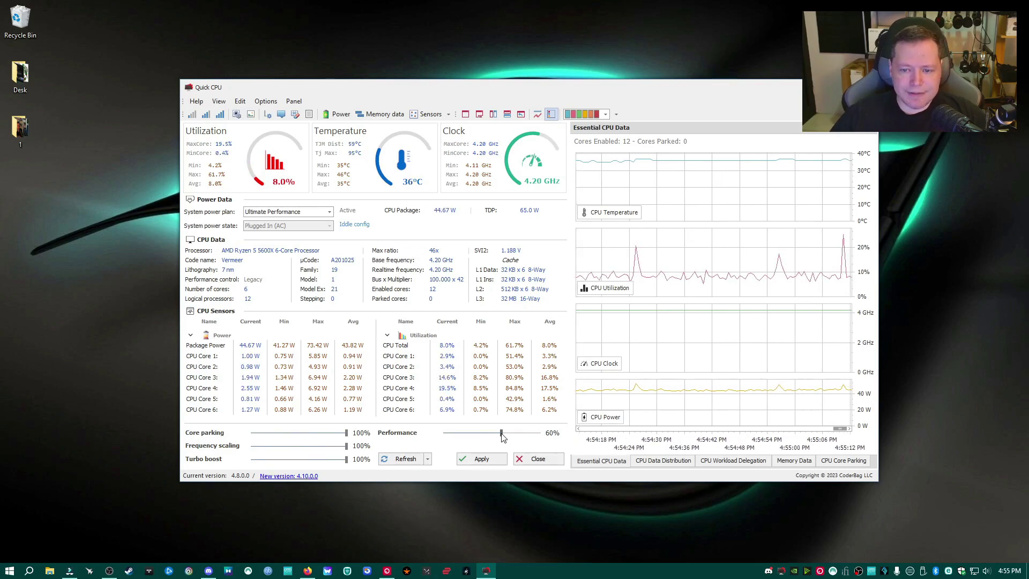
left_click_drag(501, 436, 553, 428)
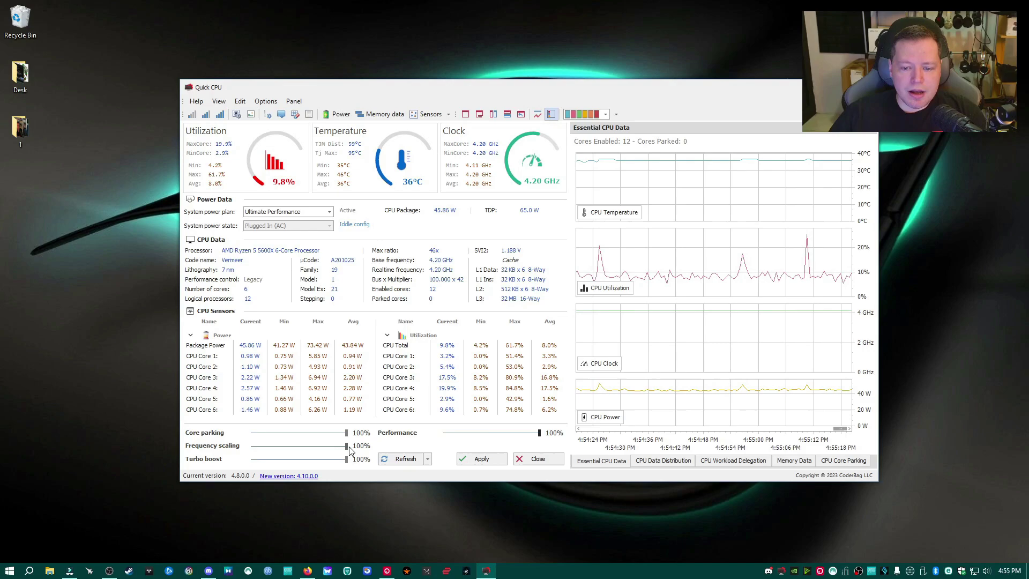
left_click_drag(345, 460, 298, 493)
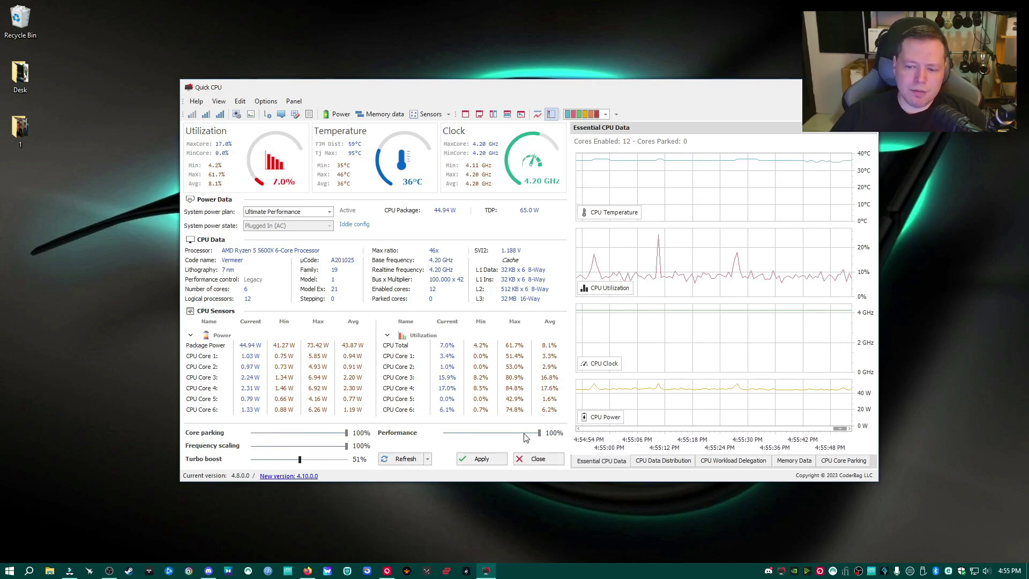
mouse_move(301, 453)
left_mouse_down()
mouse_move(327, 453)
mouse_move(316, 452)
left_mouse_up()
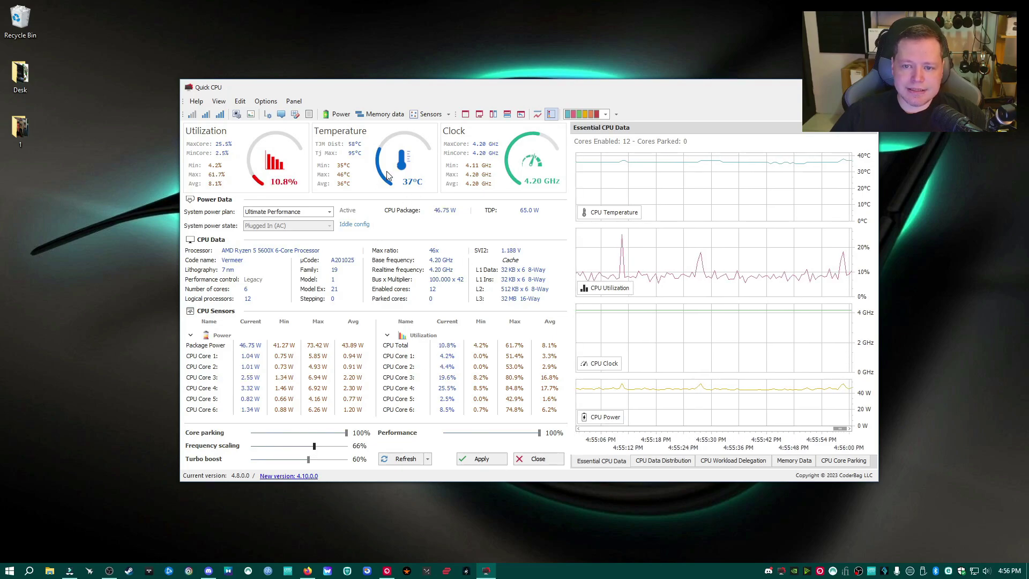
- Return Frequency scaling to 100% and apply the restored CPU settings
left_click_drag(315, 450, 373, 467)
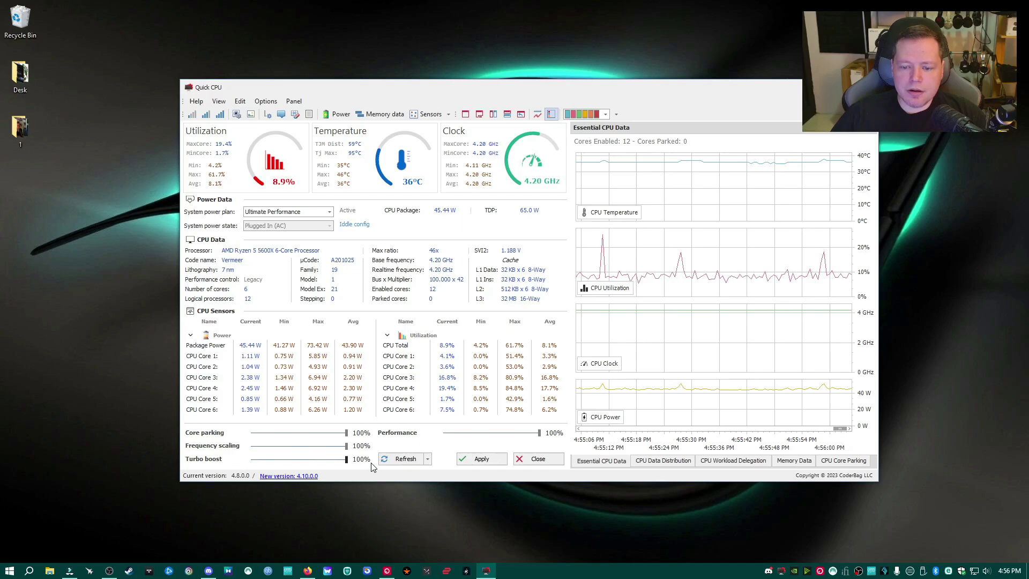
left_click(486, 459)
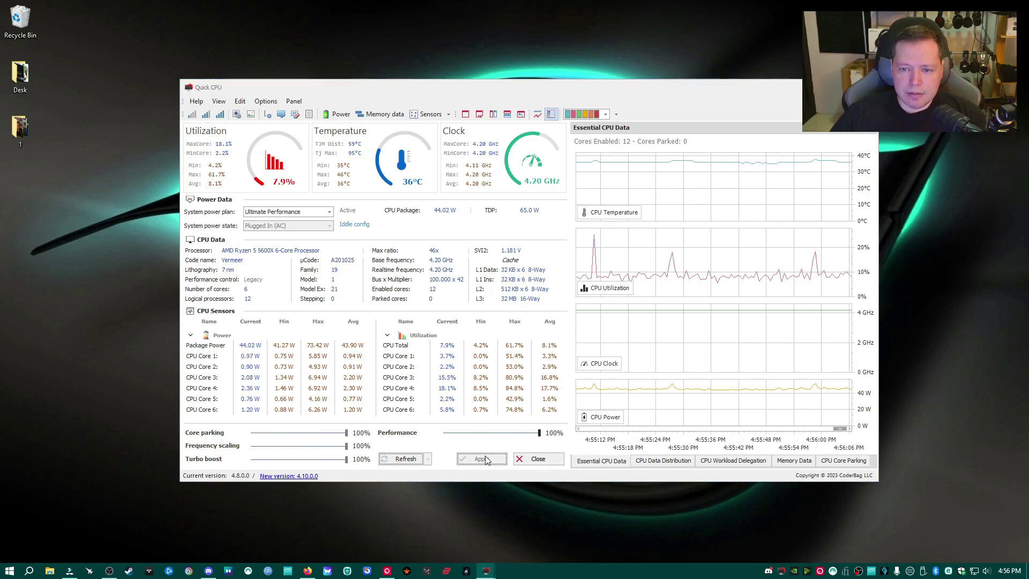
left_click(591, 314)
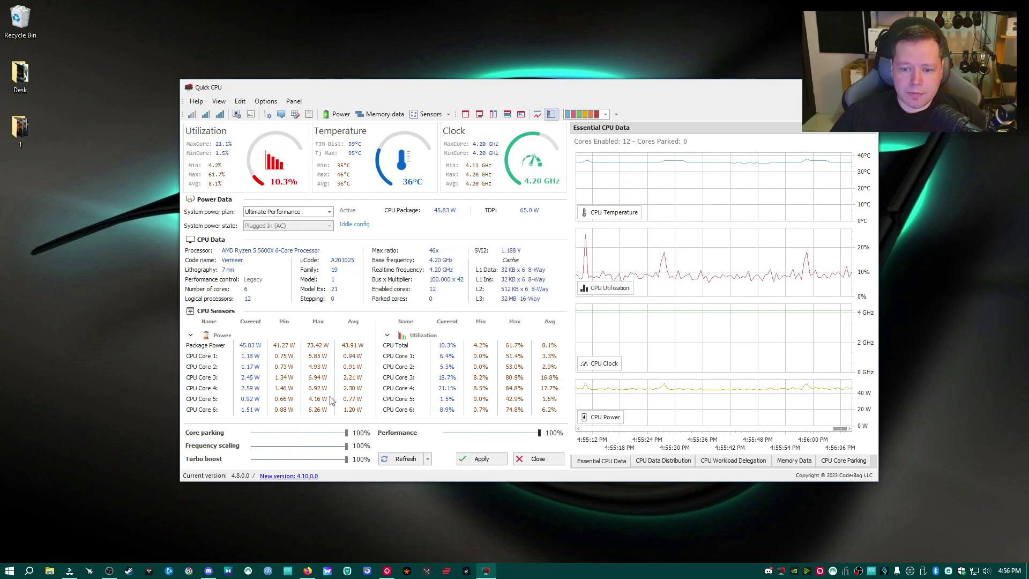